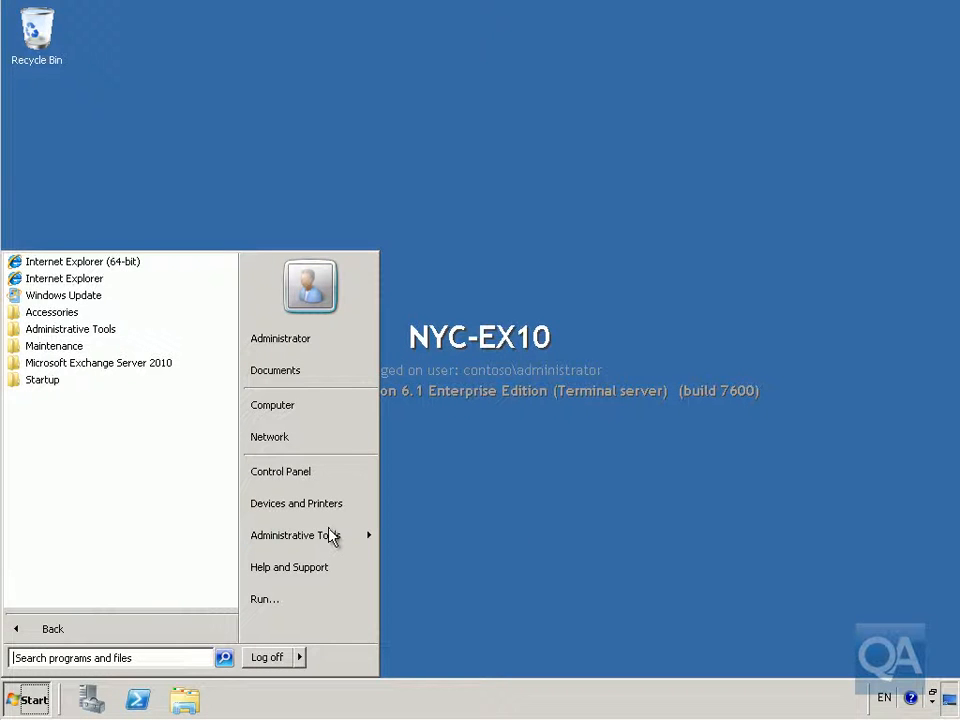
In Active Directory Users and Computers, open the member list of the Recipient Management group under Microsoft Exchange Security Groups
{"action": "mouse_move", "coordinate": [331, 536]}
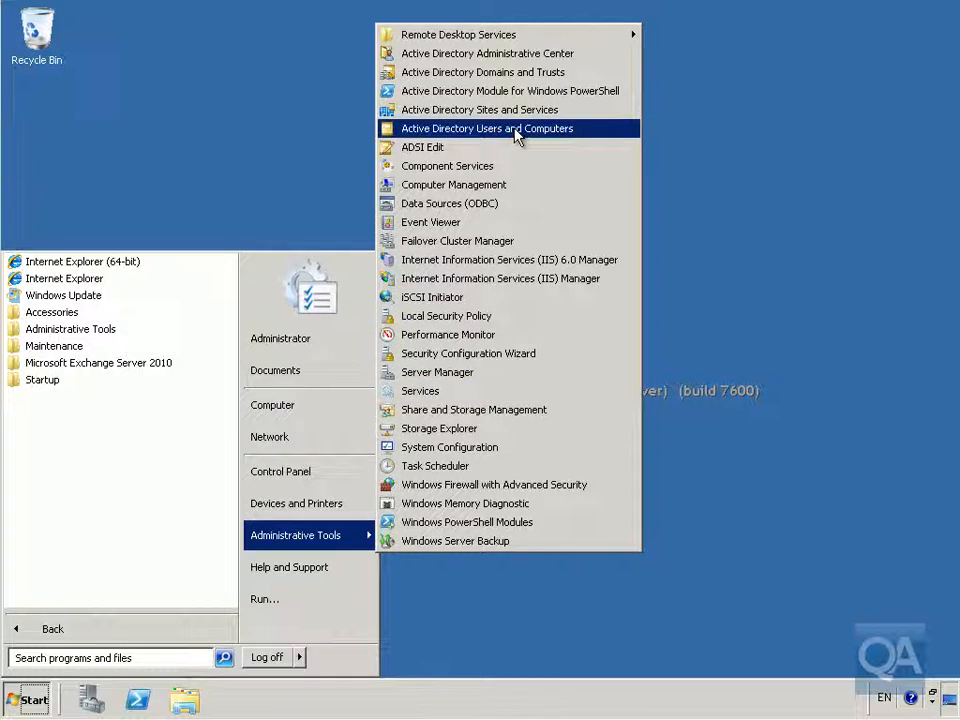
{"action": "left_click", "coordinate": [515, 129]}
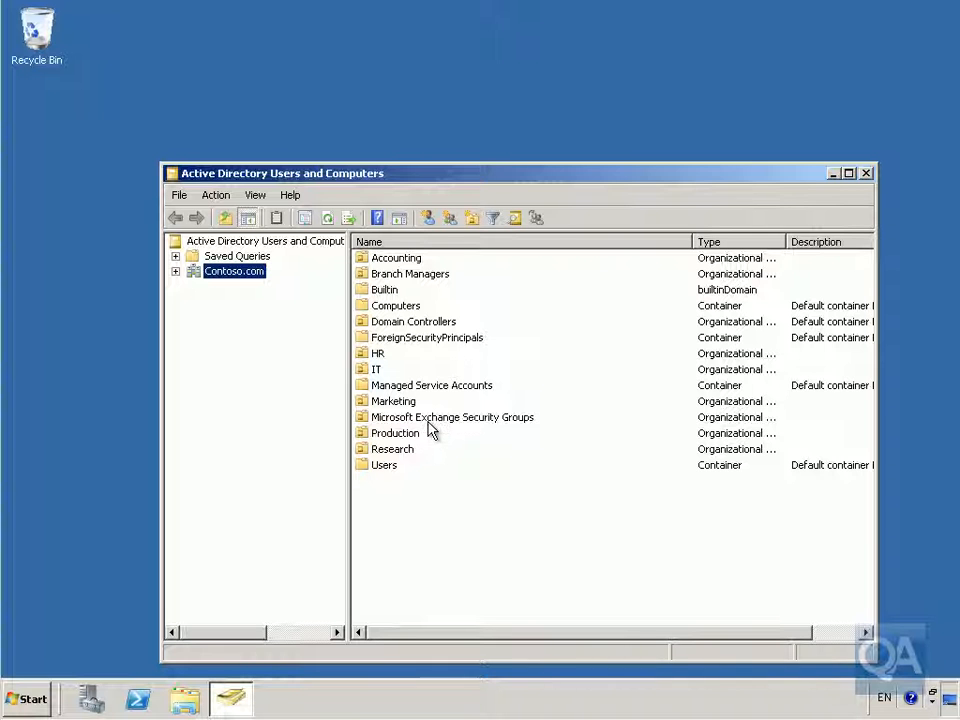
{"action": "double_click", "coordinate": [428, 419]}
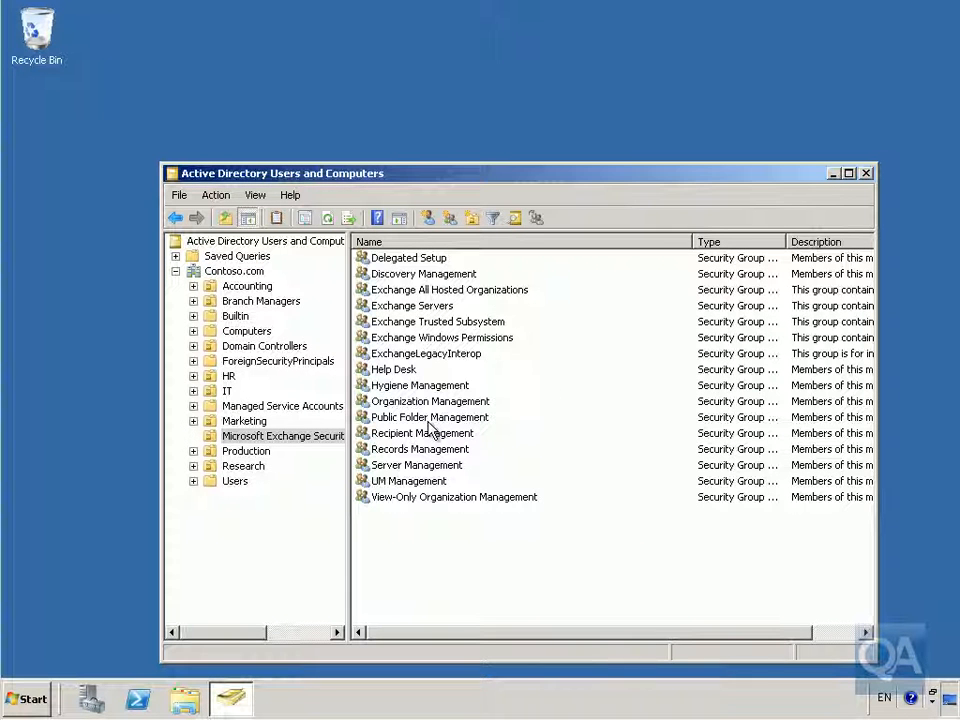
{"action": "double_click", "coordinate": [432, 434]}
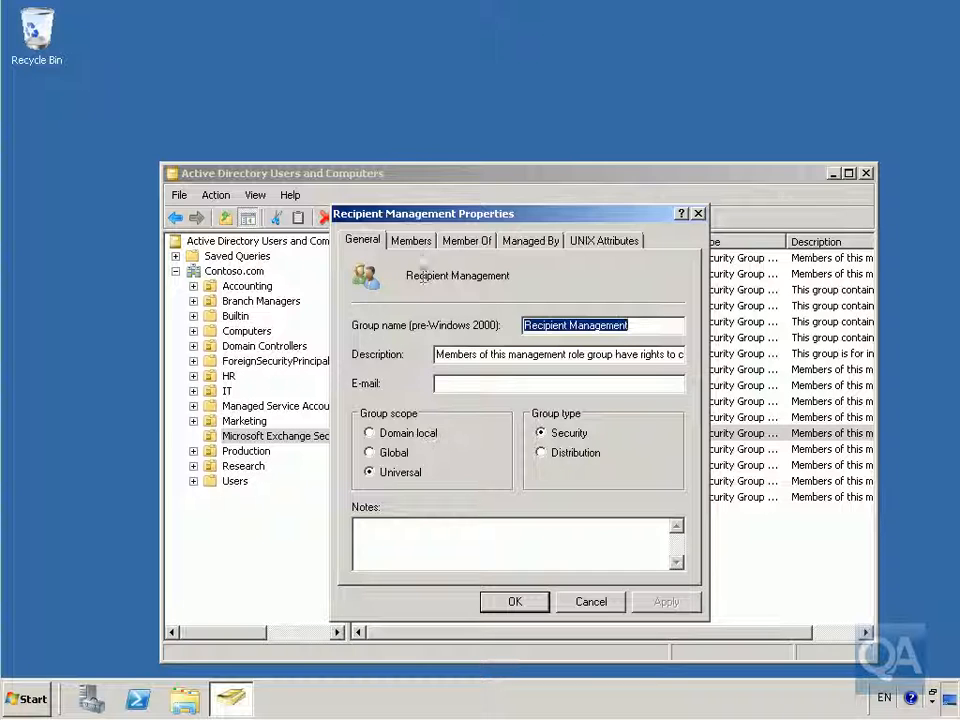
{"action": "left_click", "coordinate": [413, 243]}
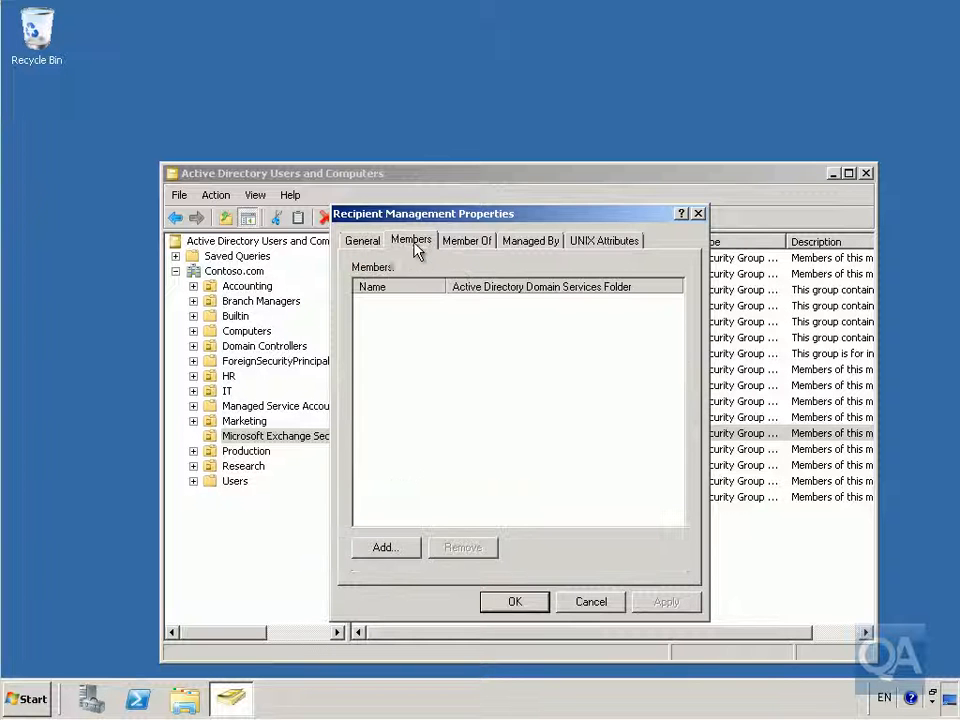
Add the IT administrator's user account to the Recipient Management group, save the membership and close the console
{"action": "left_click", "coordinate": [403, 550]}
{"action": "type", "text": "ed"}
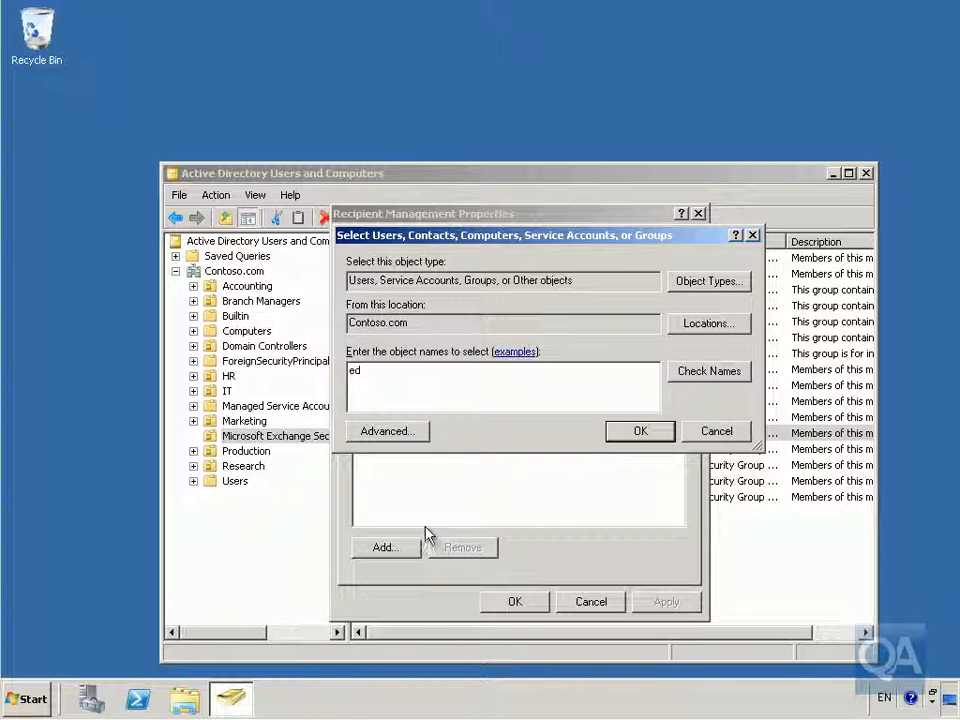
{"action": "left_click", "coordinate": [682, 377]}
{"action": "left_click", "coordinate": [652, 436]}
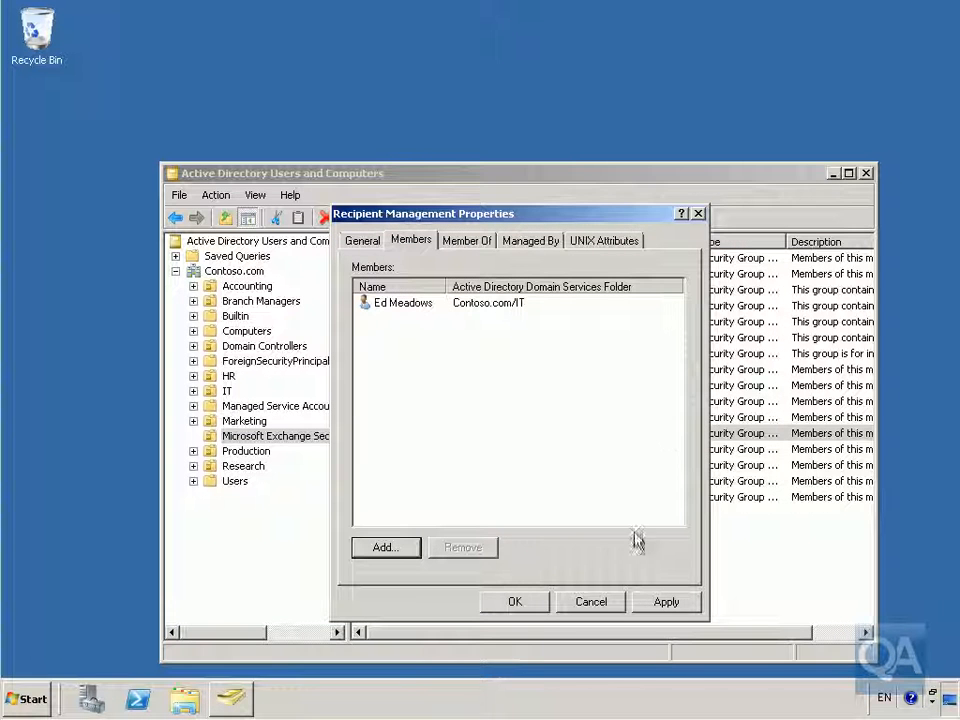
{"action": "left_click", "coordinate": [522, 604]}
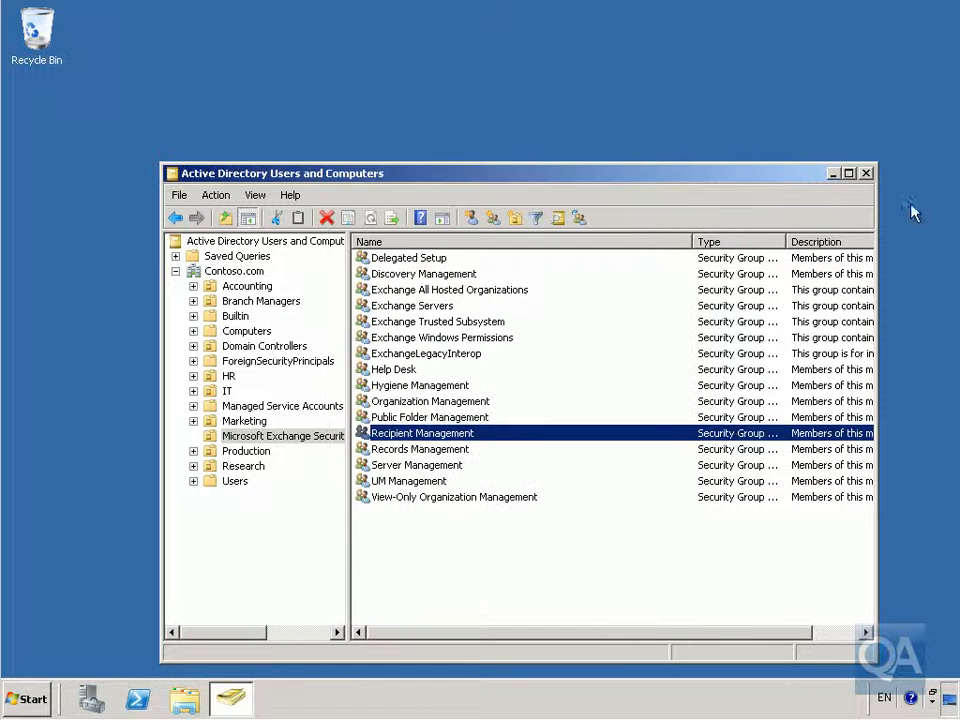
{"action": "left_click", "coordinate": [867, 174]}
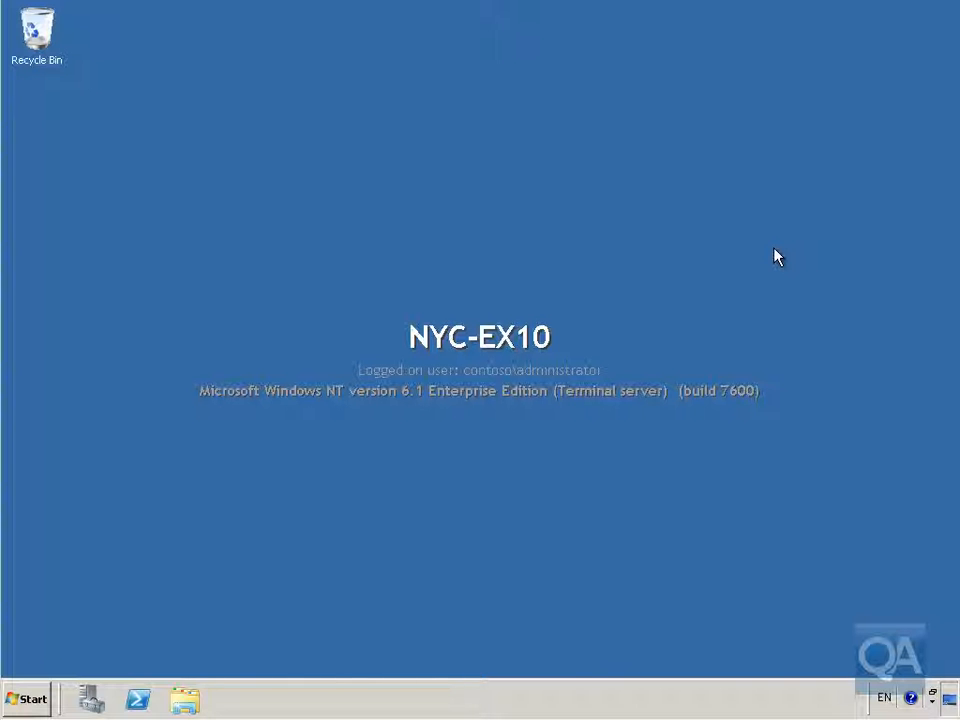
{"action": "left_click", "coordinate": [30, 699]}
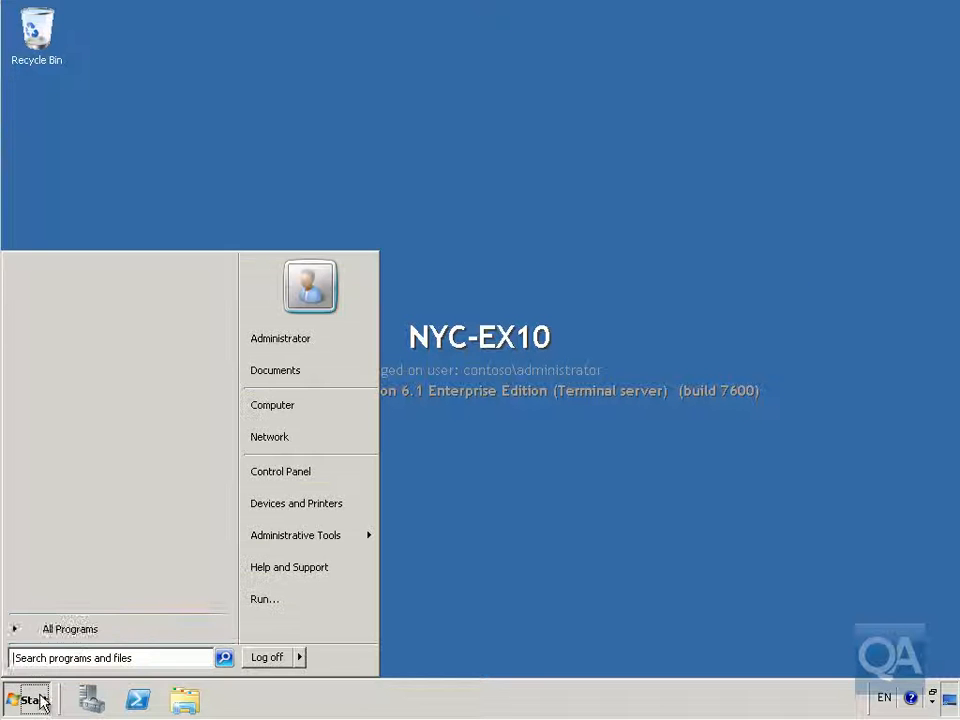
{"action": "left_click", "coordinate": [71, 630]}
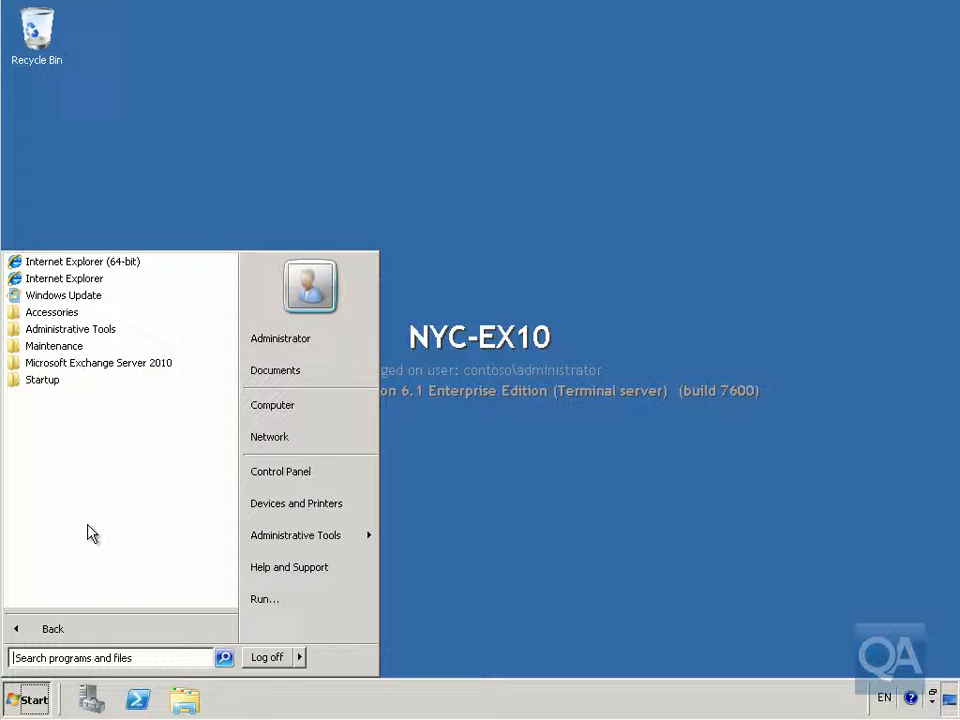
{"action": "left_click", "coordinate": [71, 278]}
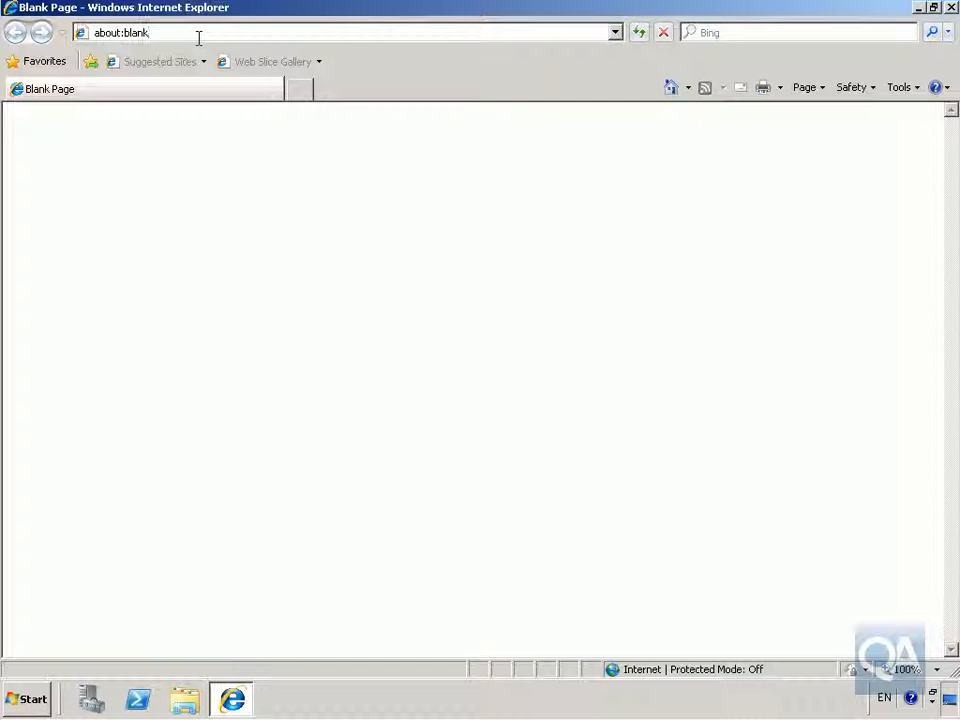
{"action": "left_click", "coordinate": [146, 32]}
{"action": "type", "text": "https://"}
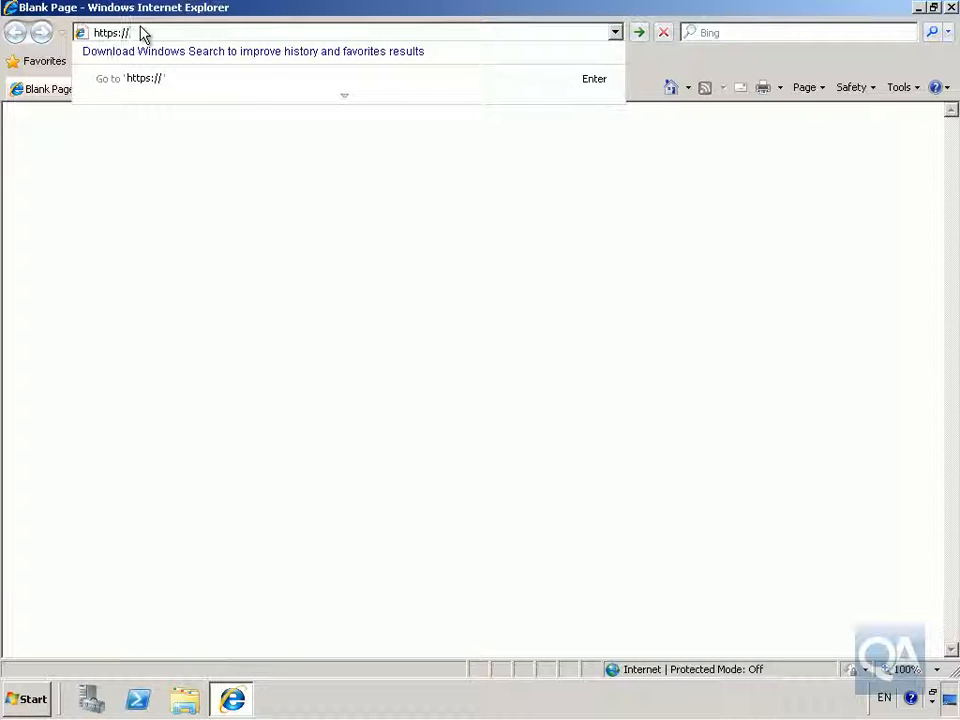
{"action": "type", "text": "ny"}
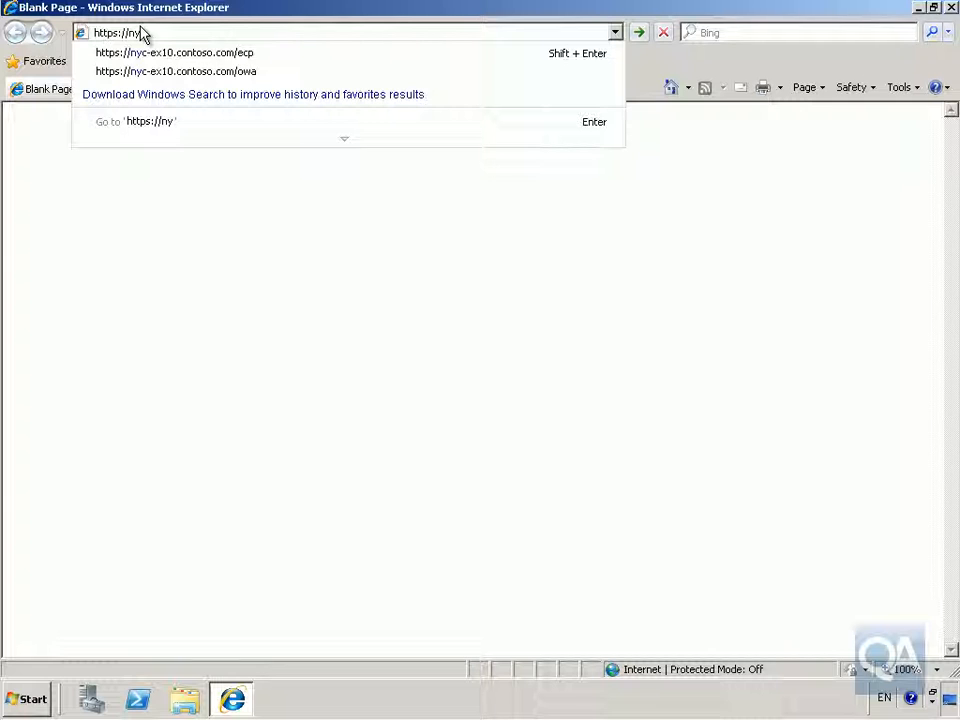
{"action": "left_click", "coordinate": [208, 55]}
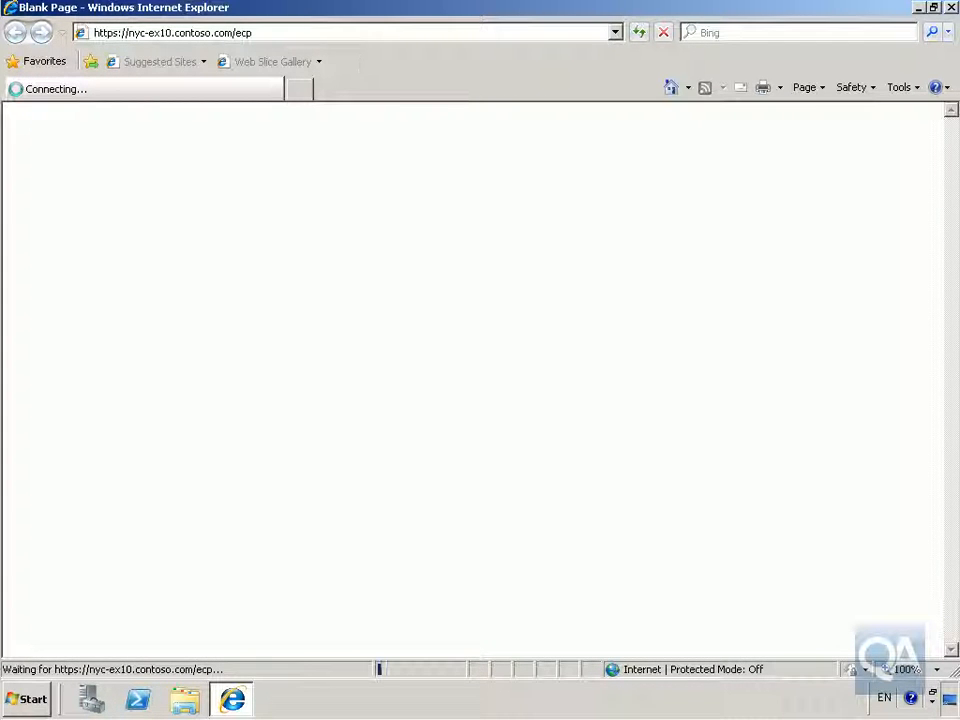
Sign in with the new Recipient Management member's contoso domain user name and the account password
{"action": "type", "text": "contoso\\ed"}
{"action": "key", "text": "Tab"}
{"action": "type", "text": "********"}
{"action": "key", "text": "Tab"}
{"action": "key", "text": "Return"}
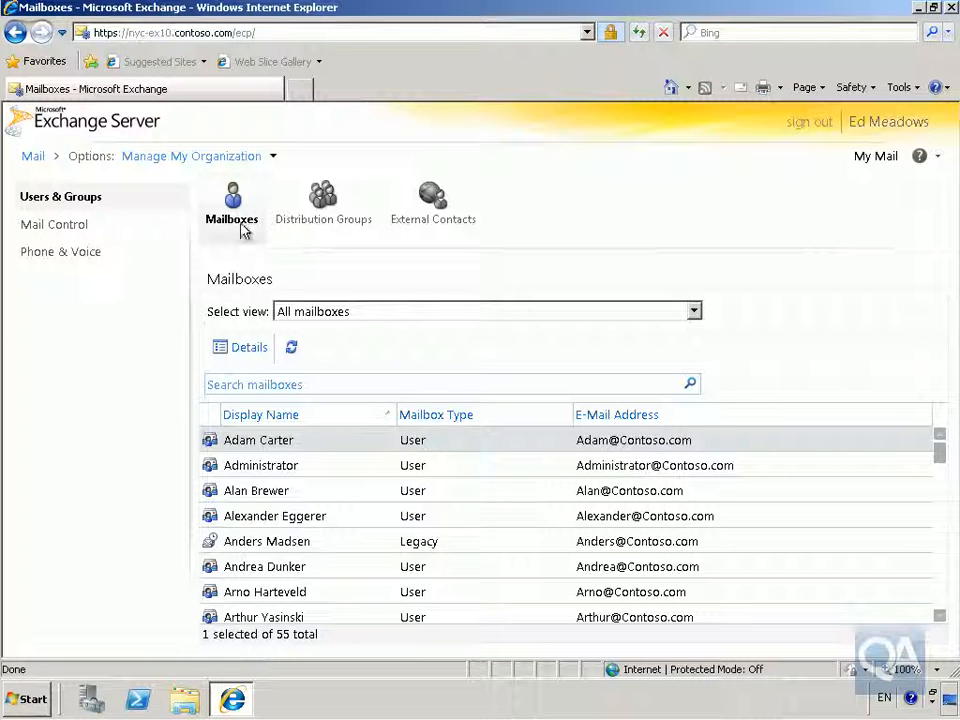
Start a new distribution group with display name Sales, alias Sales and description Sales Department
{"action": "left_click", "coordinate": [318, 205]}
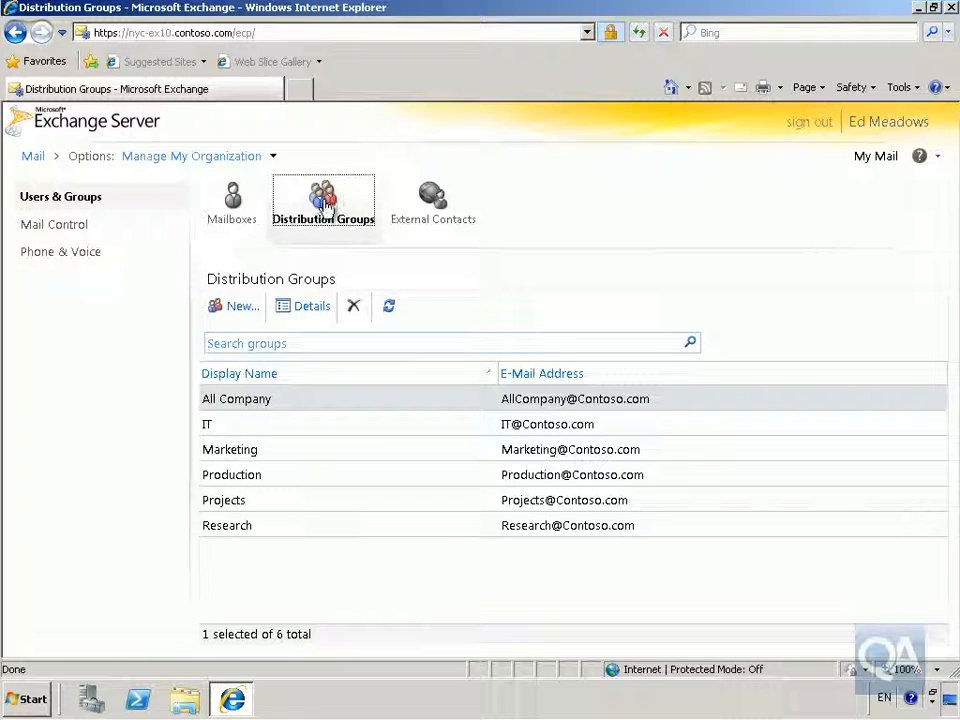
{"action": "left_click", "coordinate": [265, 317]}
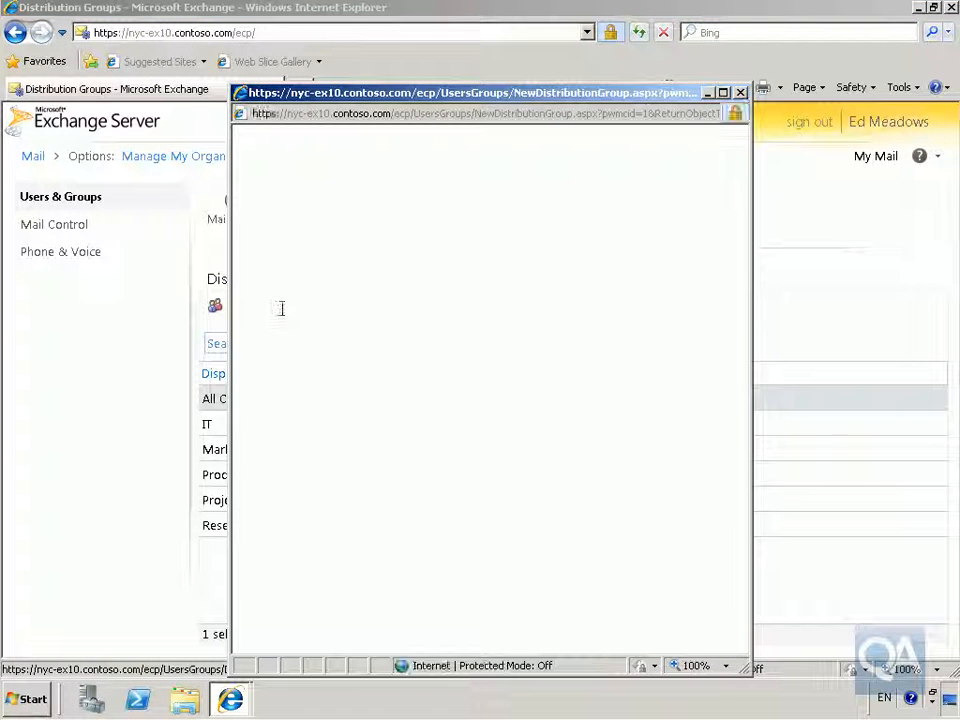
{"action": "type", "text": "WSales"}
{"action": "key", "text": "Left"}
{"action": "key", "text": "Left"}
{"action": "key", "text": "Left"}
{"action": "key", "text": "Left"}
{"action": "key", "text": "BackSpace"}
{"action": "key", "text": "Tab"}
{"action": "type", "text": "Sale"}
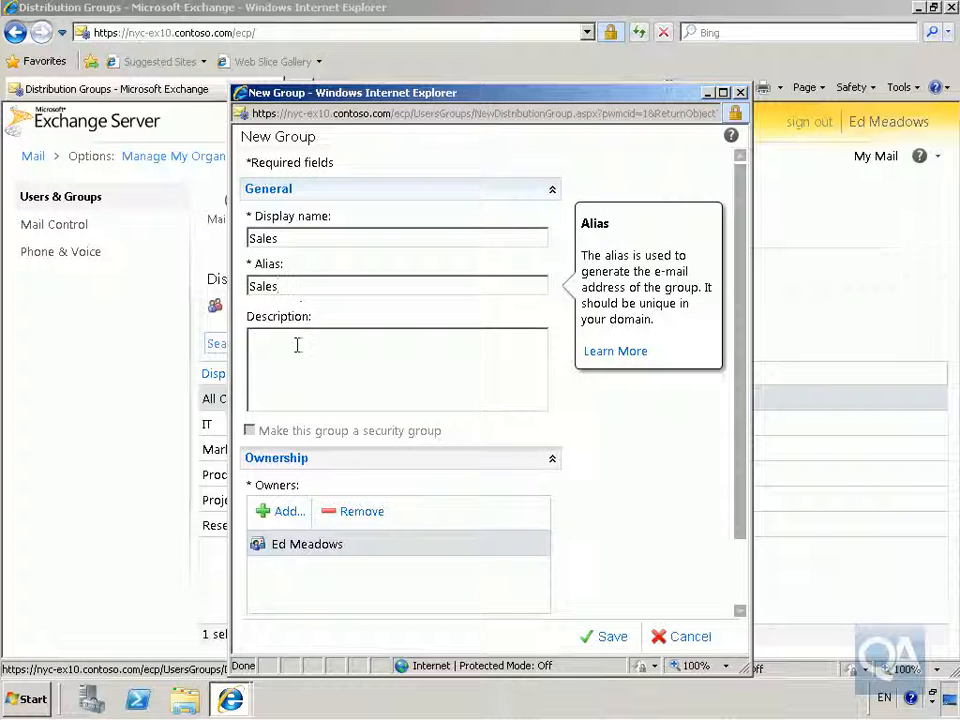
{"action": "left_click", "coordinate": [298, 344]}
{"action": "type", "text": "Sales Department"}
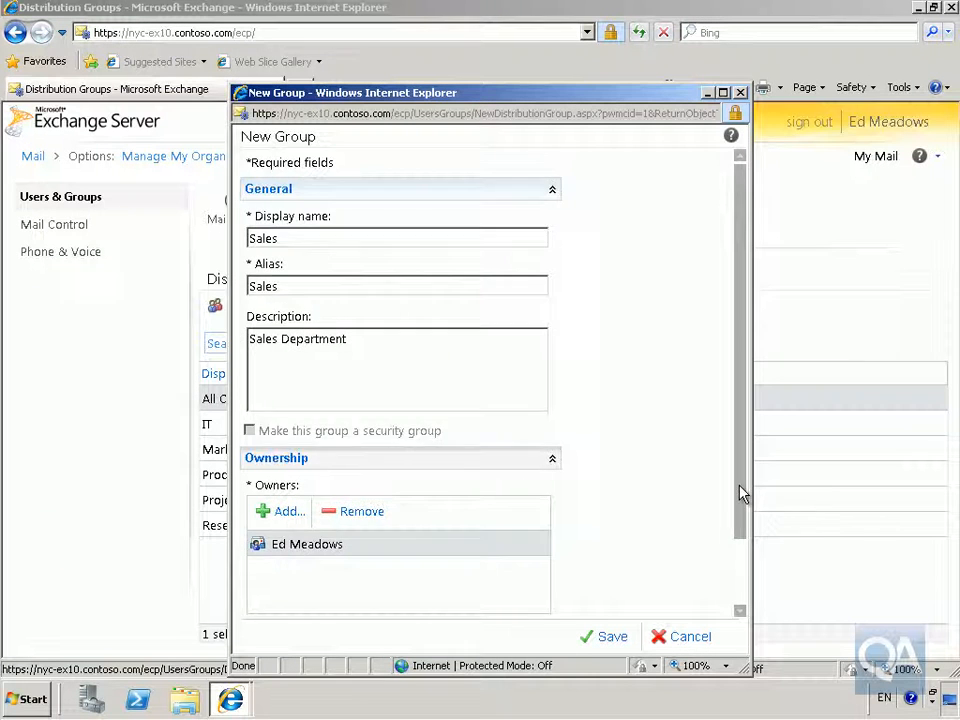
Add three mailbox users from the address list as members of the new Sales group
{"action": "left_click_drag", "start_coordinate": [739, 493], "coordinate": [744, 566]}
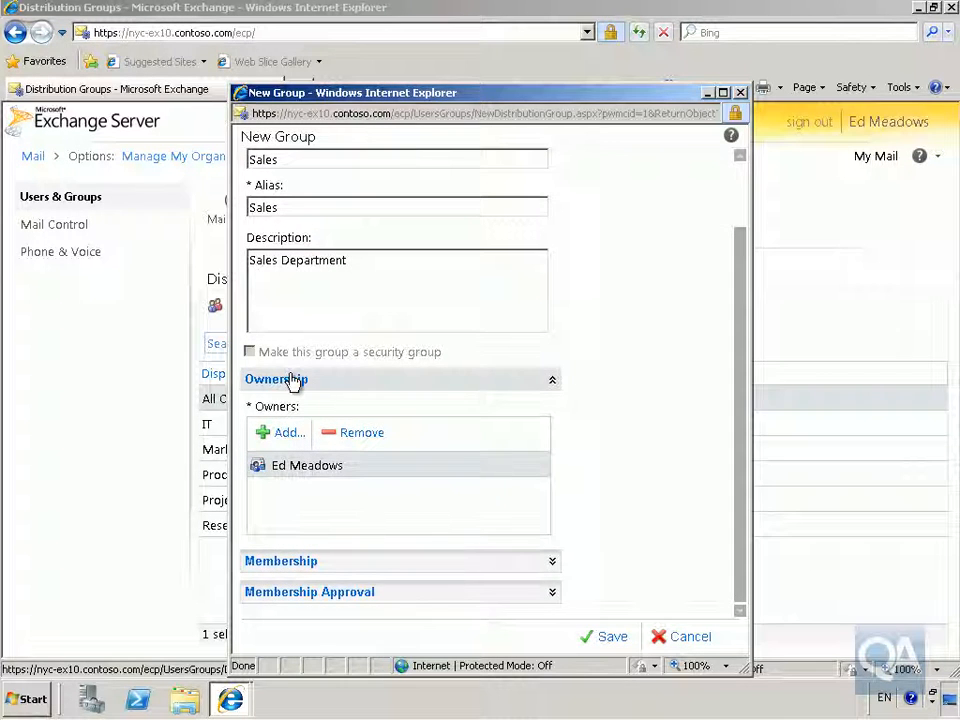
{"action": "left_click", "coordinate": [550, 563]}
{"action": "left_click_drag", "start_coordinate": [746, 476], "coordinate": [752, 590]}
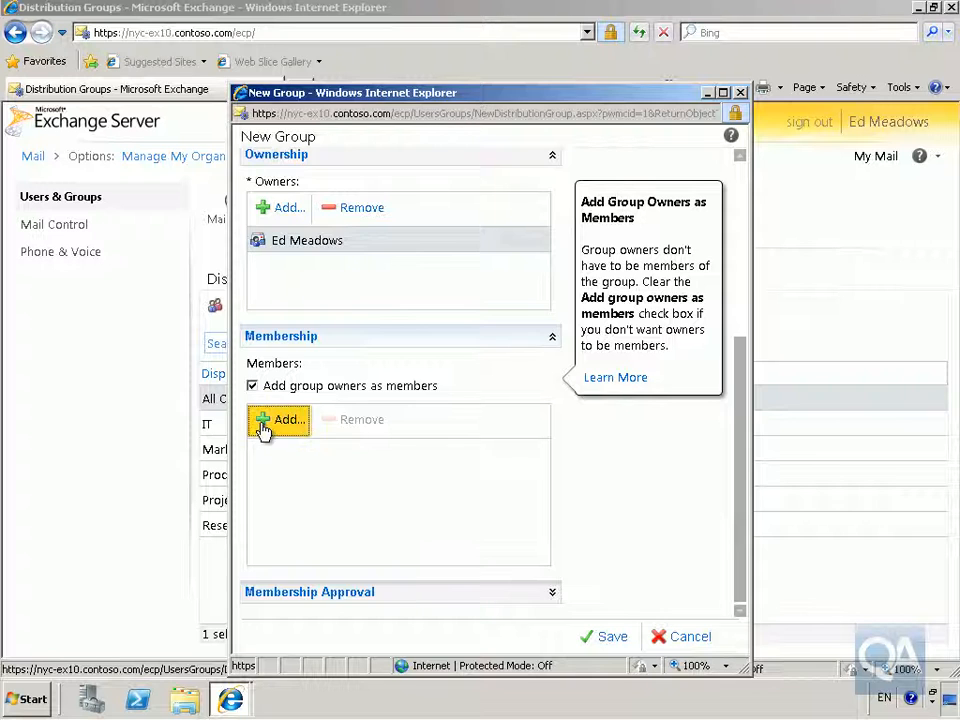
{"action": "left_click", "coordinate": [266, 428]}
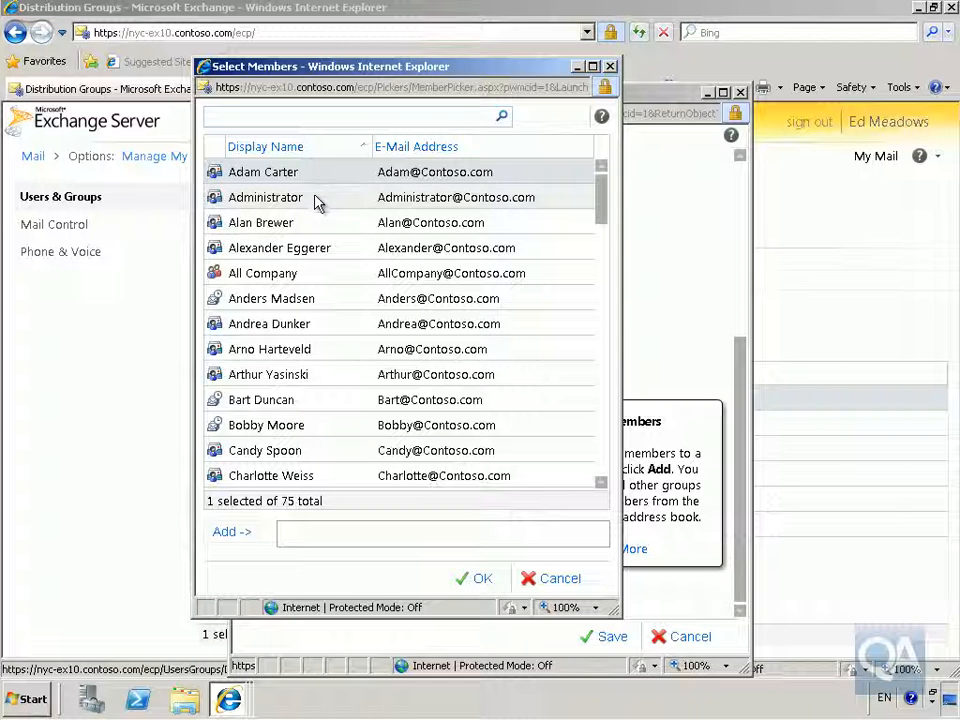
{"action": "left_click", "coordinate": [313, 224], "text": "ctrl"}
{"action": "left_click", "coordinate": [337, 456], "text": "ctrl"}
{"action": "left_click", "coordinate": [470, 578]}
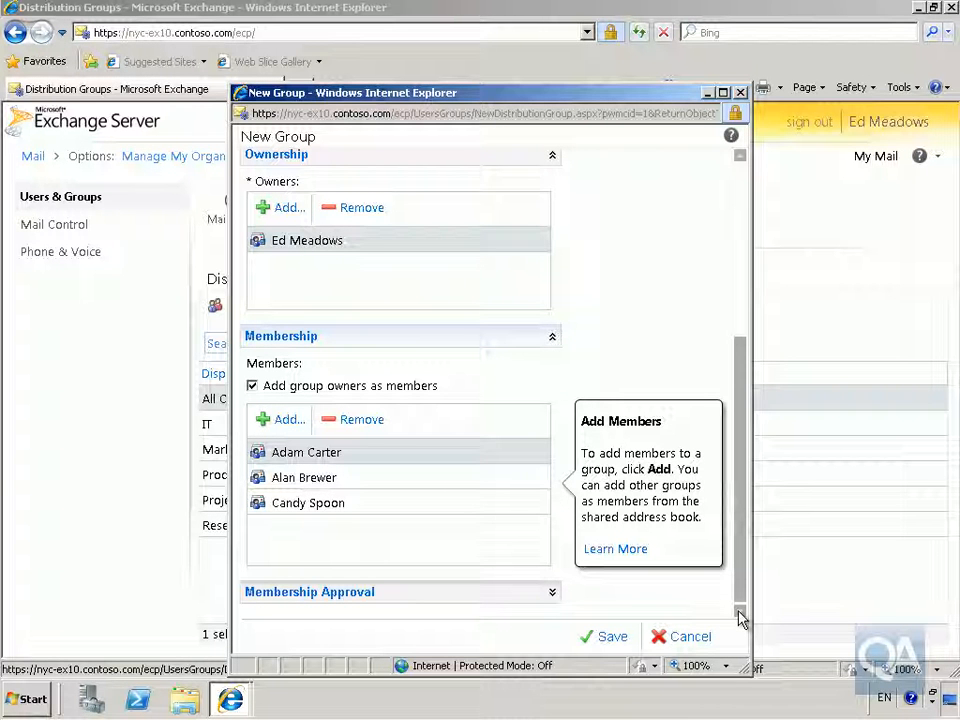
Set joining the Sales group to Owner Approval under Membership Approval and save the group
{"action": "left_click", "coordinate": [552, 592]}
{"action": "left_click_drag", "start_coordinate": [739, 491], "coordinate": [744, 598]}
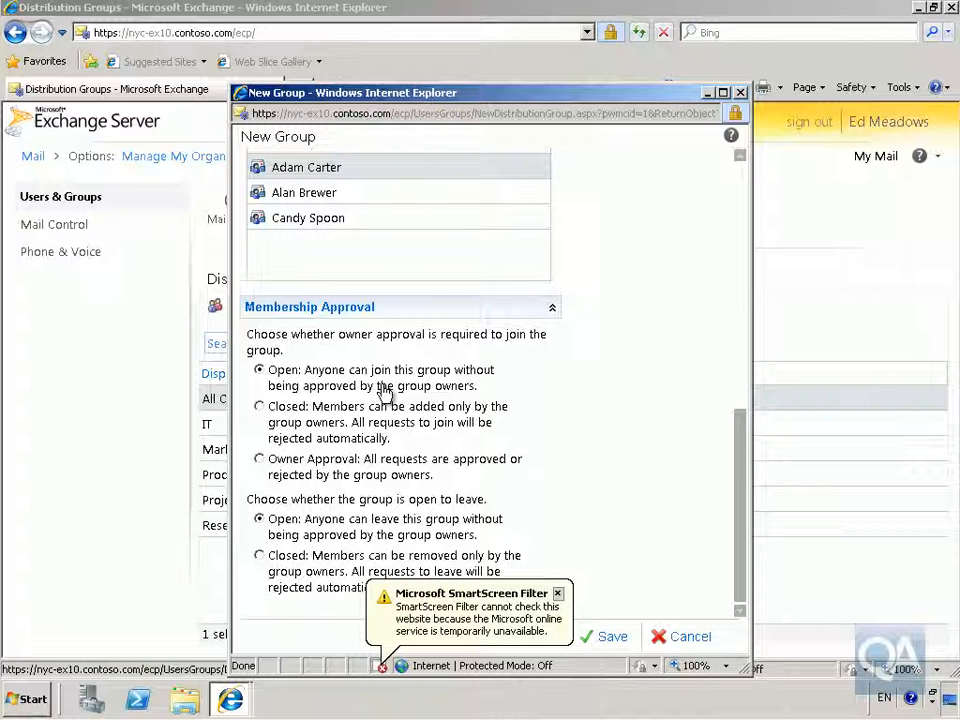
{"action": "left_click", "coordinate": [558, 593]}
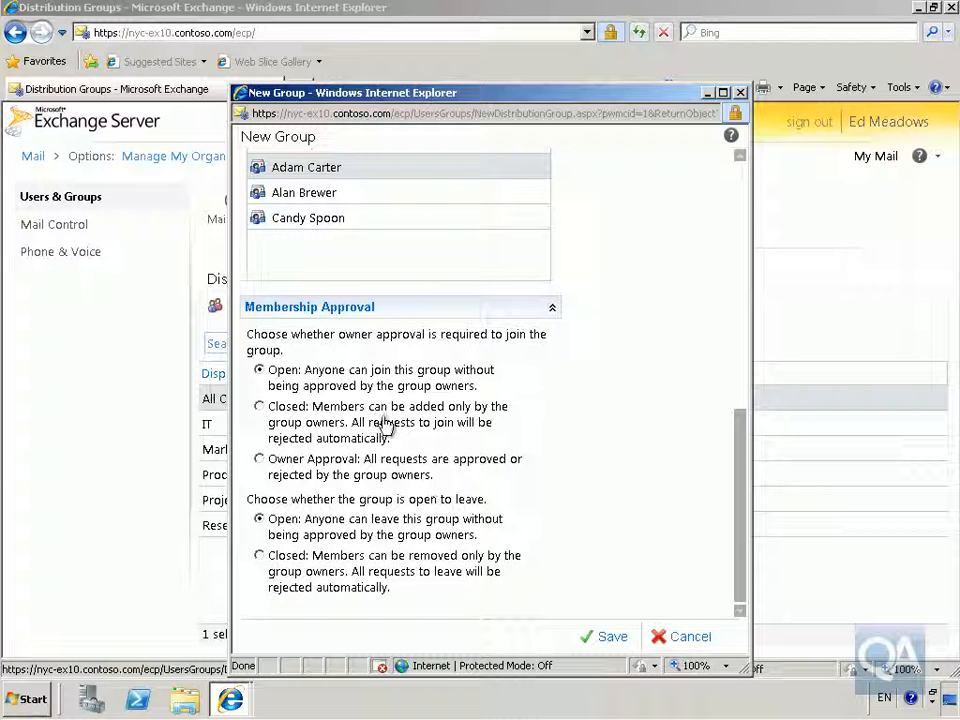
{"action": "left_click", "coordinate": [260, 459]}
{"action": "left_click", "coordinate": [600, 640]}
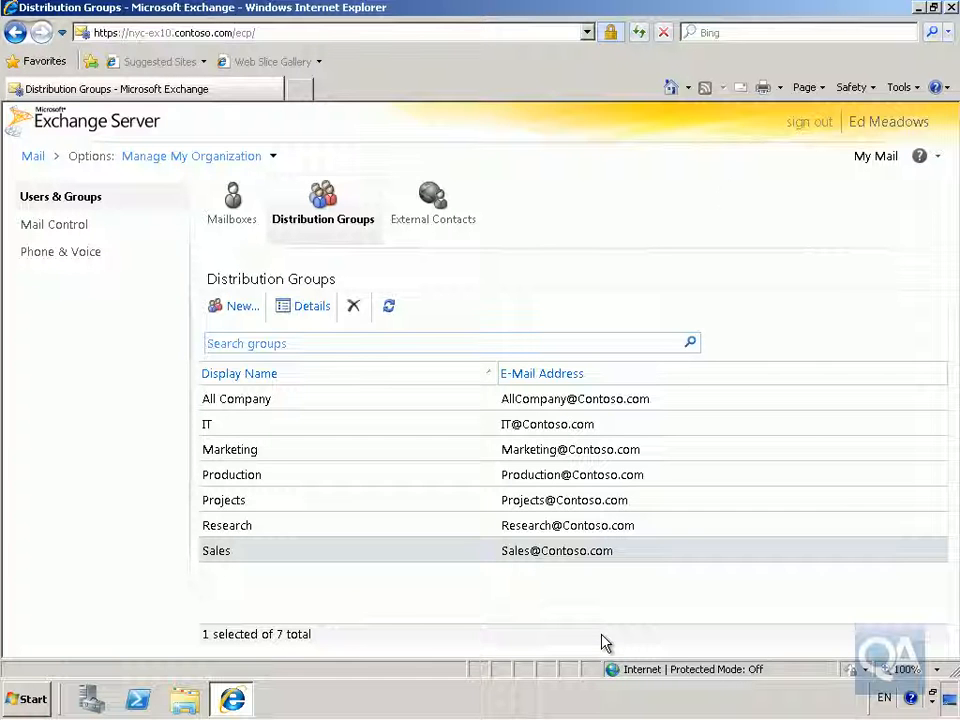
Sign out of the Exchange Control Panel and close the browser window
{"action": "left_click", "coordinate": [799, 130]}
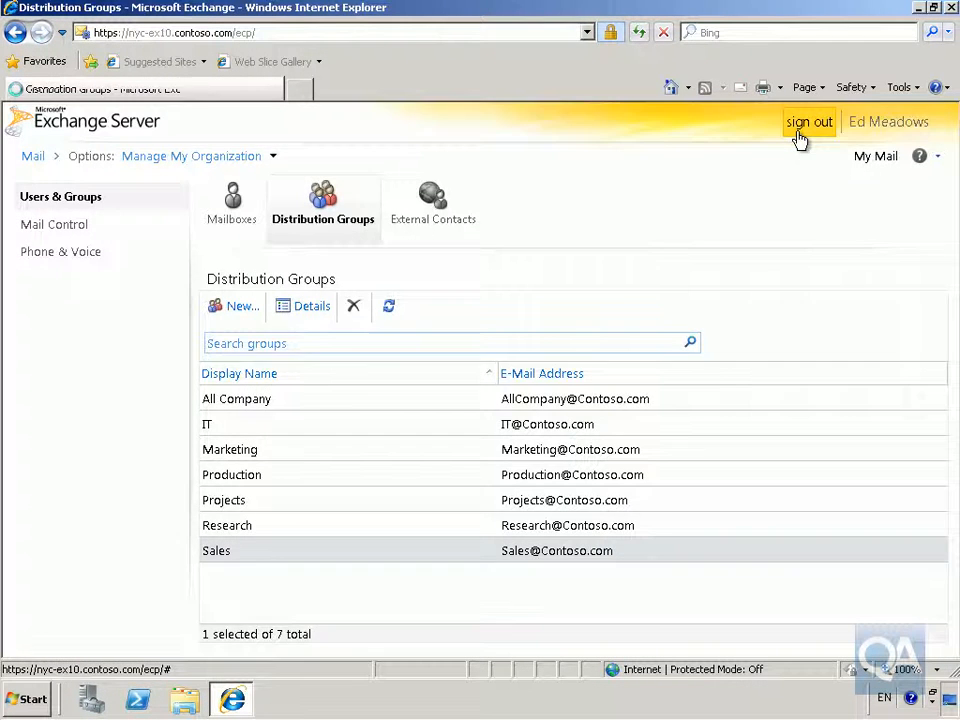
{"action": "left_click", "coordinate": [565, 340]}
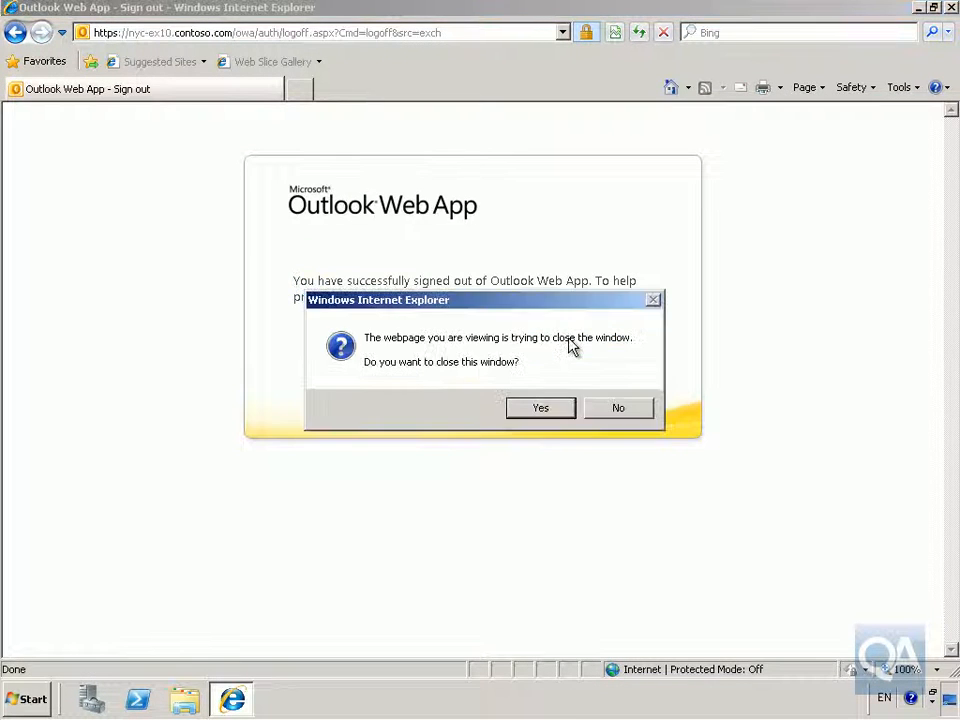
{"action": "left_click", "coordinate": [541, 409]}
{"action": "left_click", "coordinate": [40, 700]}
{"action": "left_click", "coordinate": [56, 629]}
{"action": "left_click", "coordinate": [58, 278]}
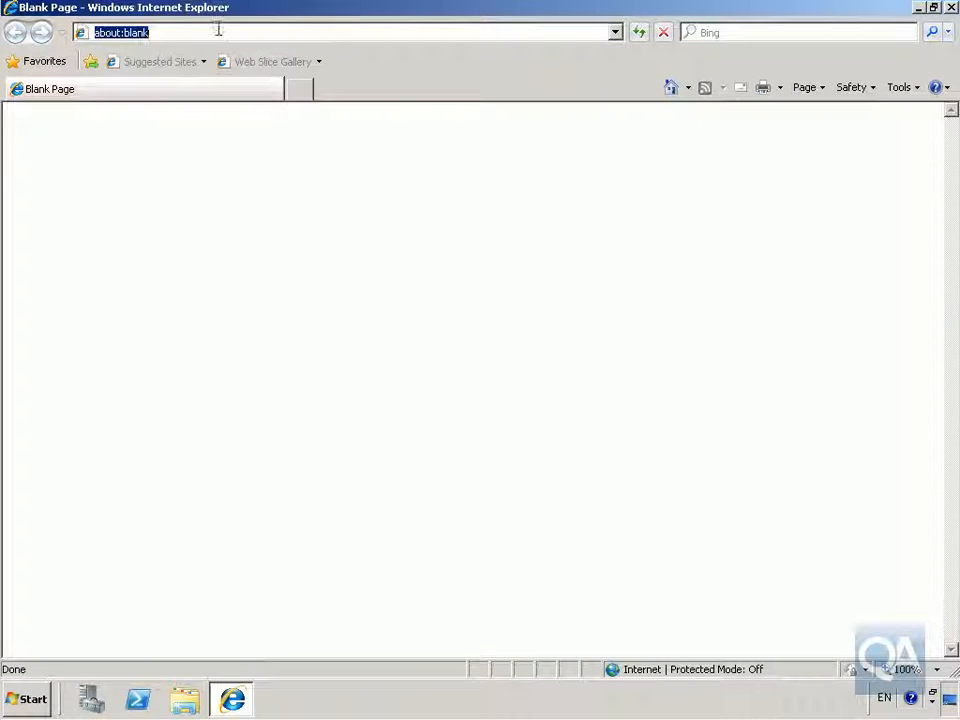
{"action": "left_click", "coordinate": [223, 34]}
{"action": "double_click", "coordinate": [223, 34]}
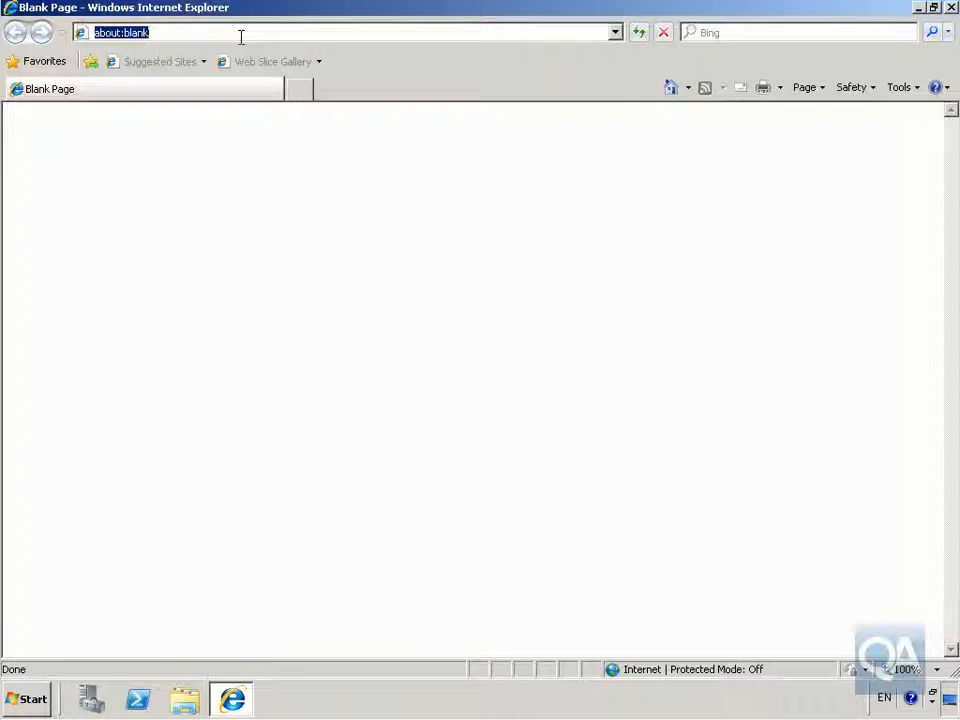
{"action": "type", "text": "https://"}
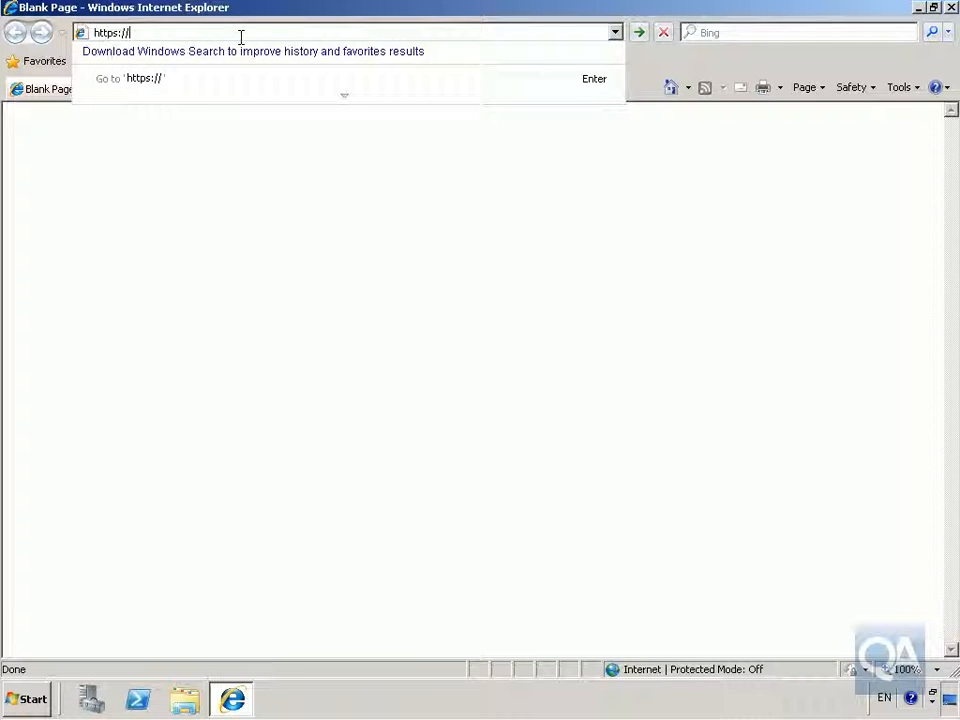
{"action": "type", "text": "nyc"}
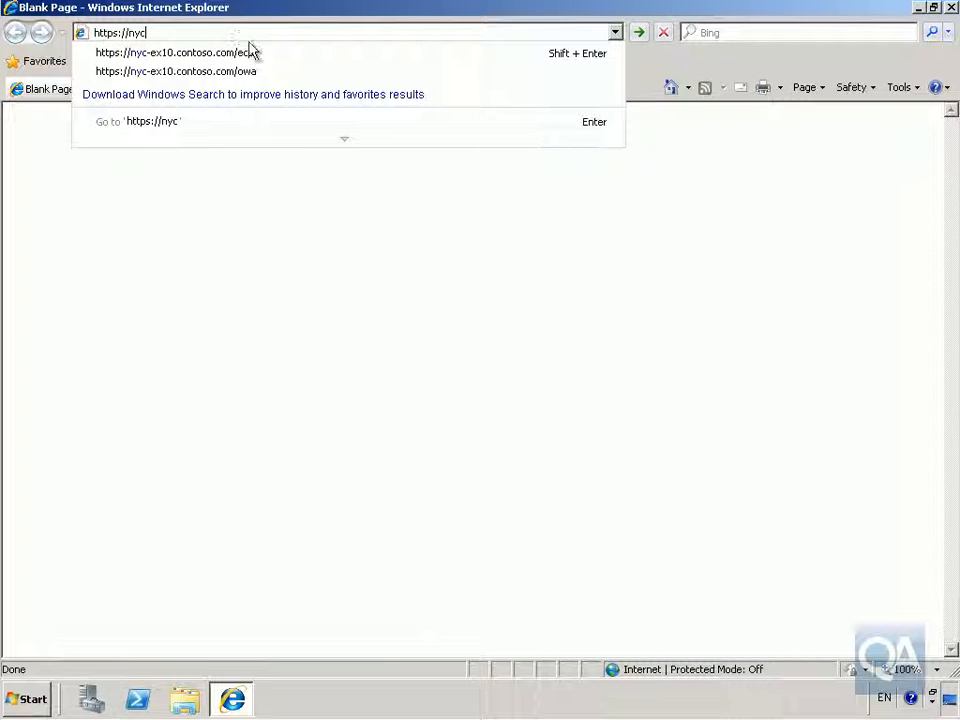
{"action": "left_click", "coordinate": [246, 53]}
Sign in as a different contoso user by entering that user's domain user name and account password
{"action": "type", "text": "contoso\\we"}
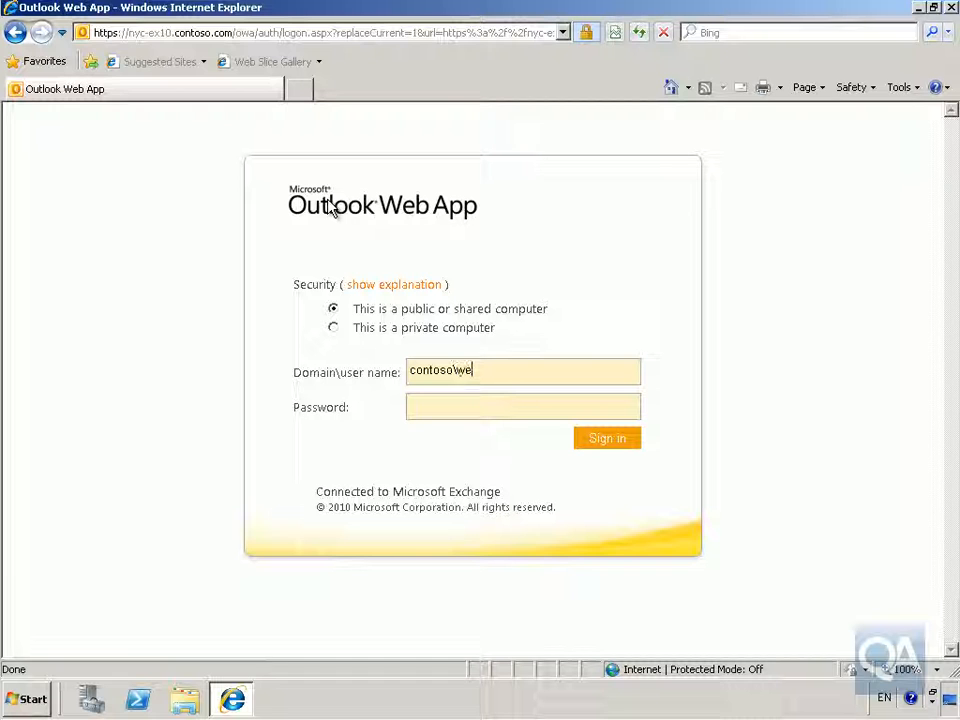
{"action": "type", "text": "*****"}
{"action": "left_click", "coordinate": [604, 442]}
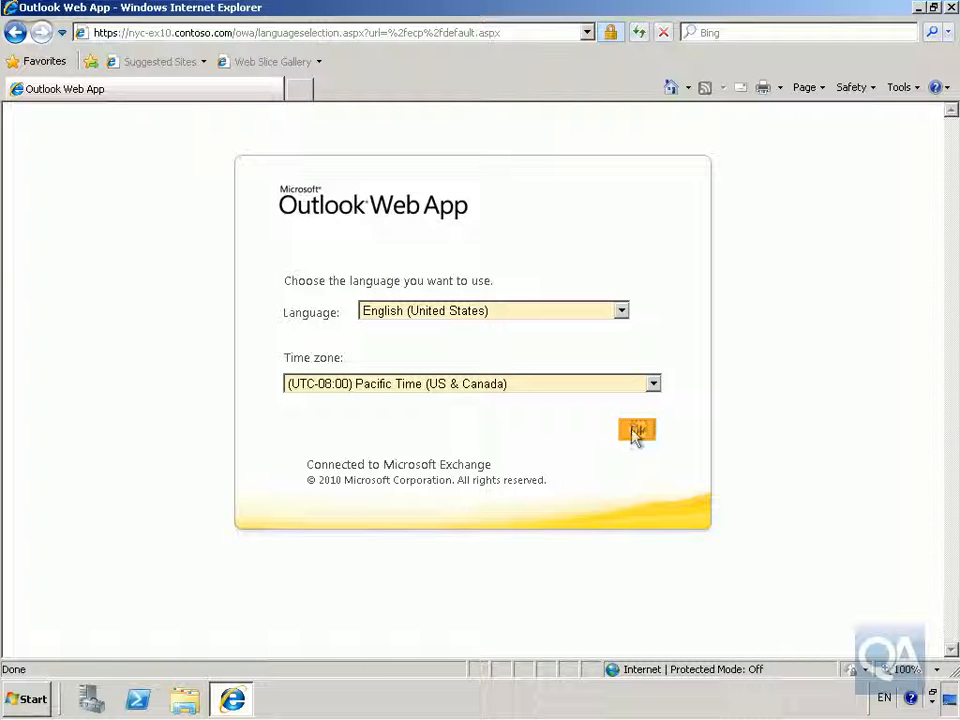
Accept English (United States) and Pacific Time (US & Canada) as regional settings, and request to join the Sales public group
{"action": "left_click", "coordinate": [634, 433]}
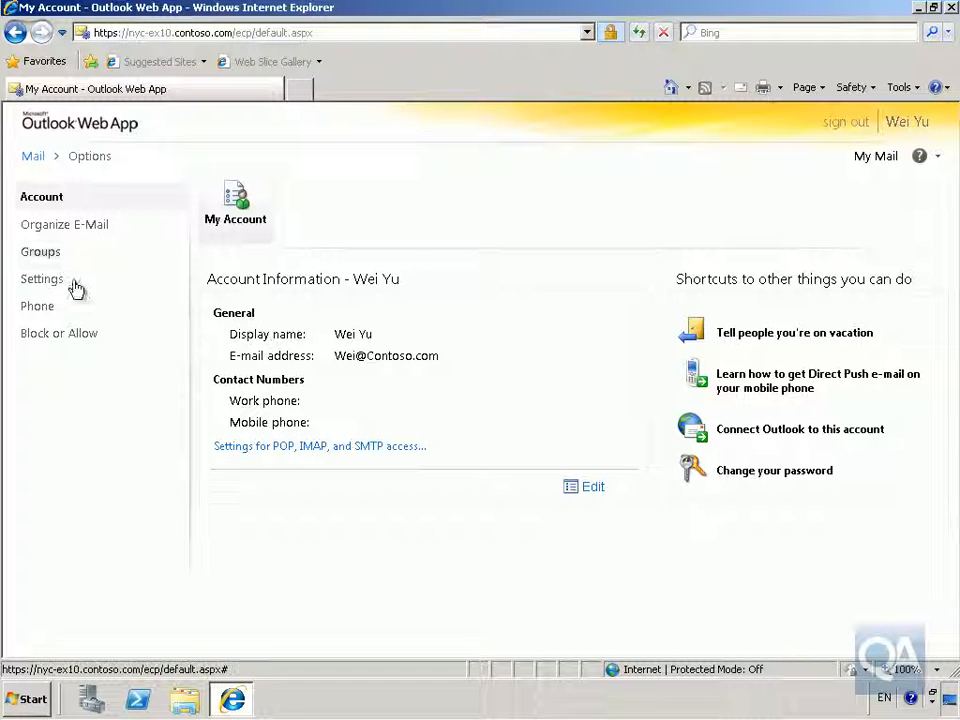
{"action": "left_click", "coordinate": [39, 257]}
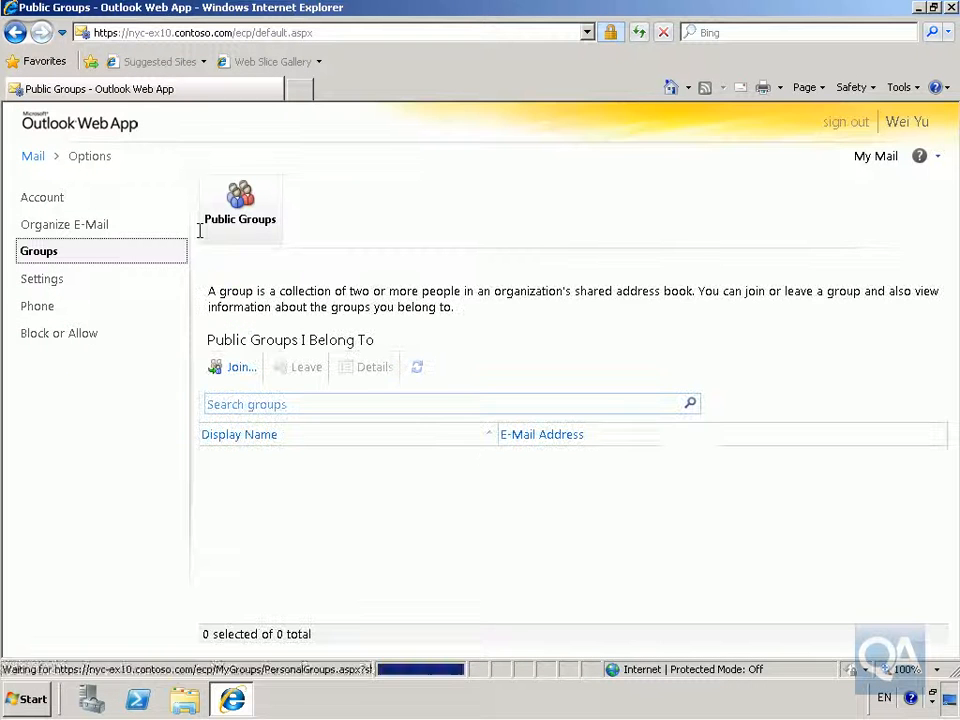
{"action": "left_click", "coordinate": [249, 371]}
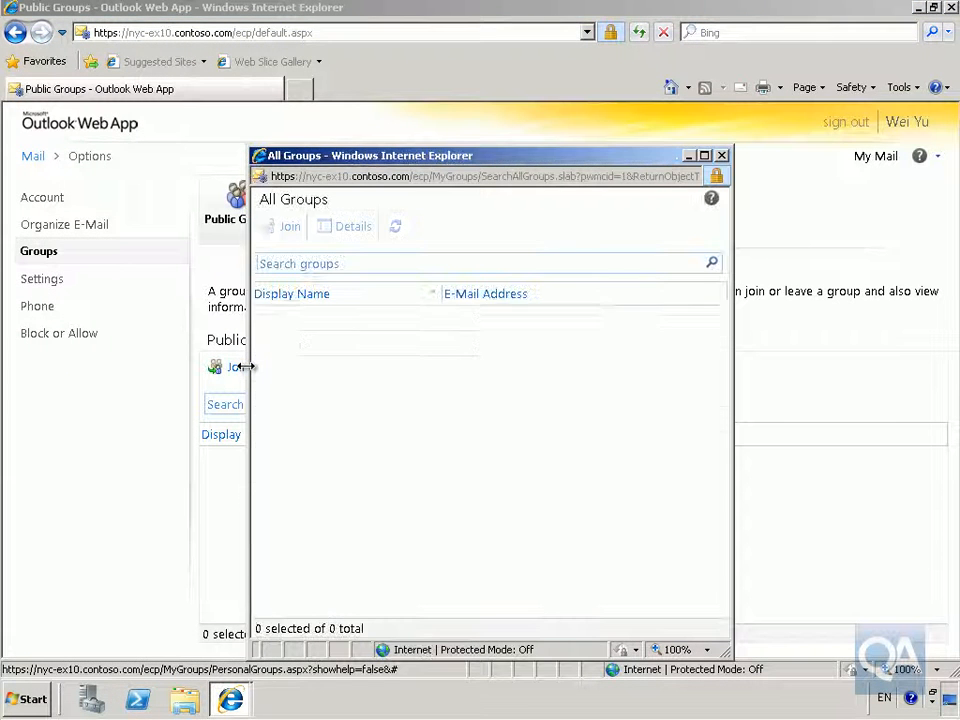
{"action": "left_click", "coordinate": [286, 476]}
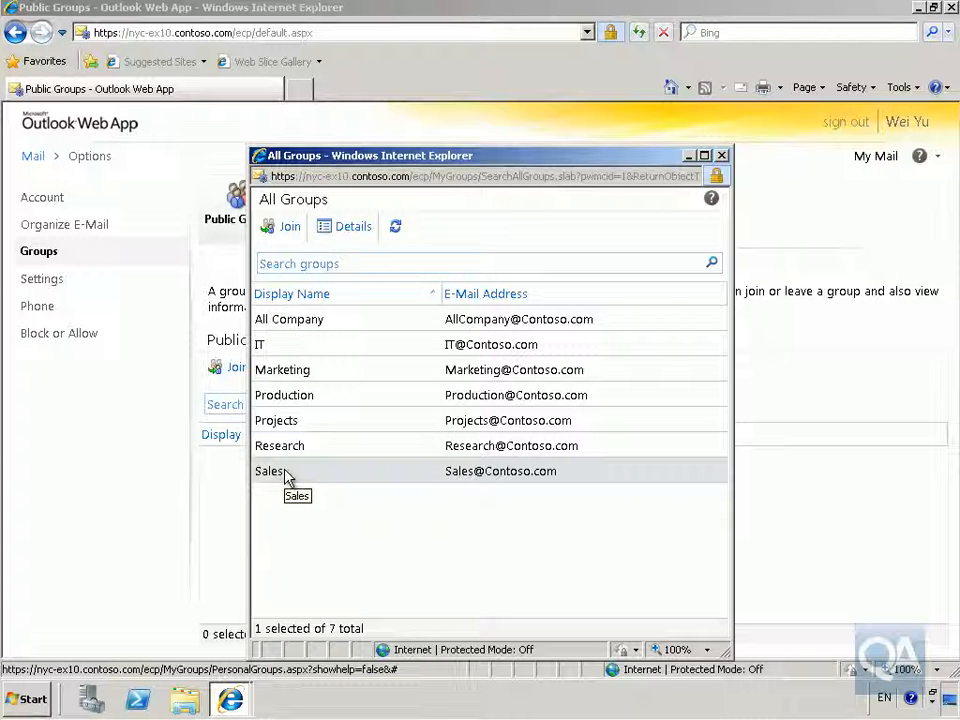
{"action": "left_click", "coordinate": [288, 228]}
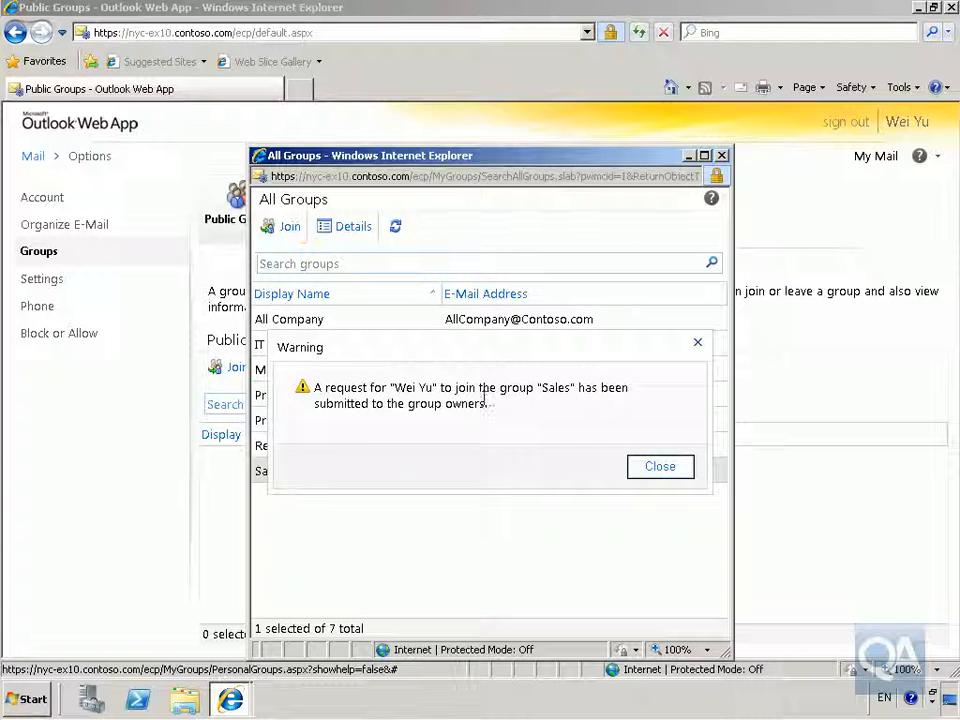
{"action": "left_click", "coordinate": [651, 474]}
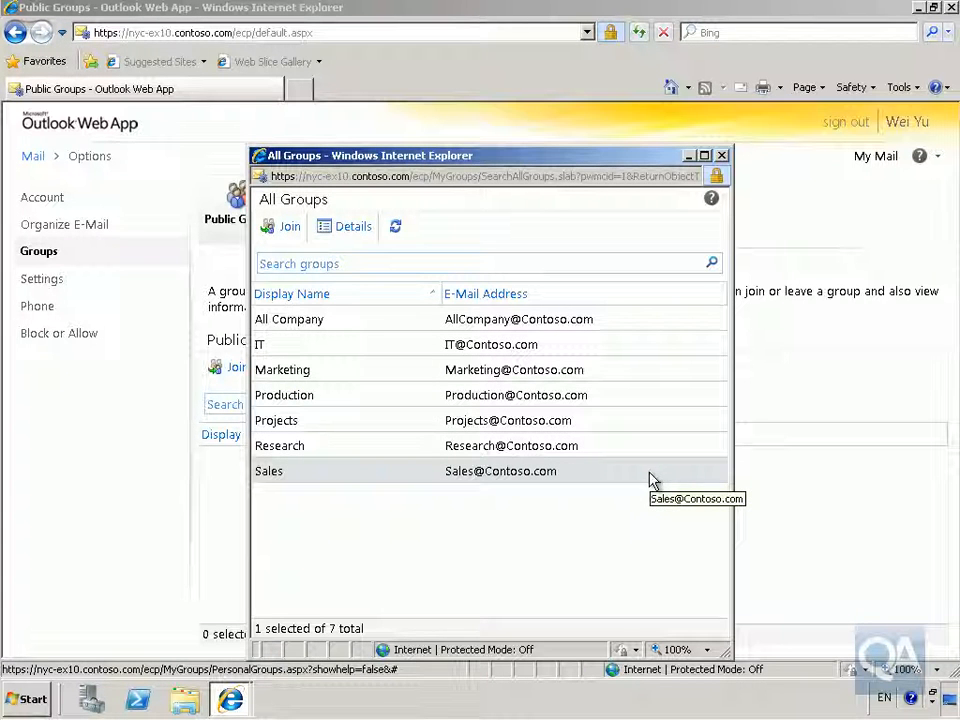
{"action": "left_click", "coordinate": [722, 157]}
Sign out of the requesting user's account and close the browser window
{"action": "left_click", "coordinate": [864, 123]}
{"action": "left_click", "coordinate": [574, 340]}
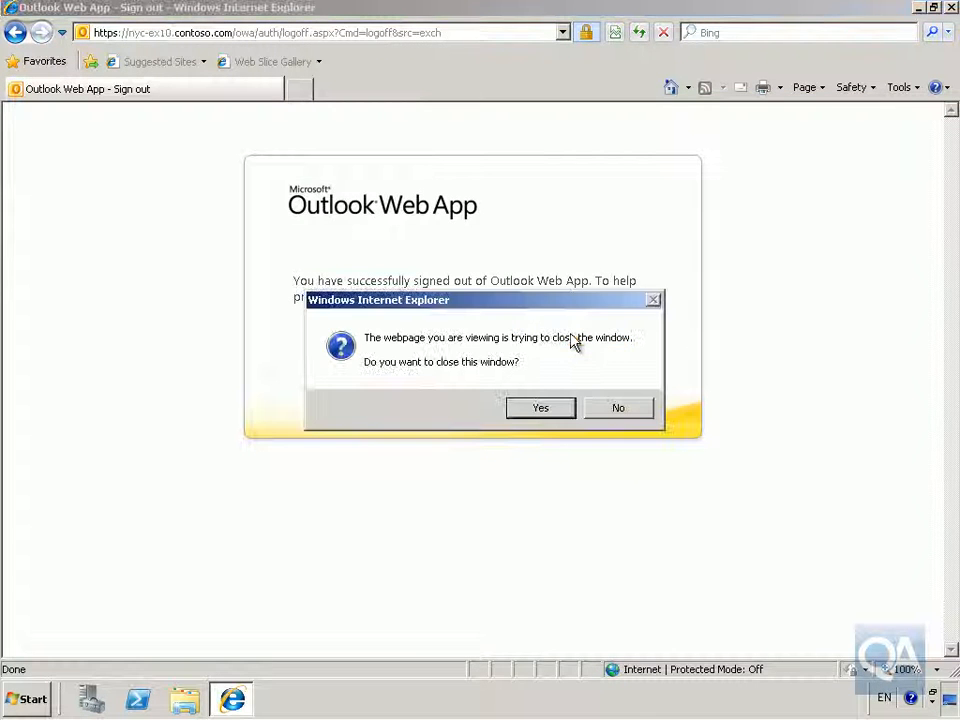
{"action": "left_click", "coordinate": [560, 413]}
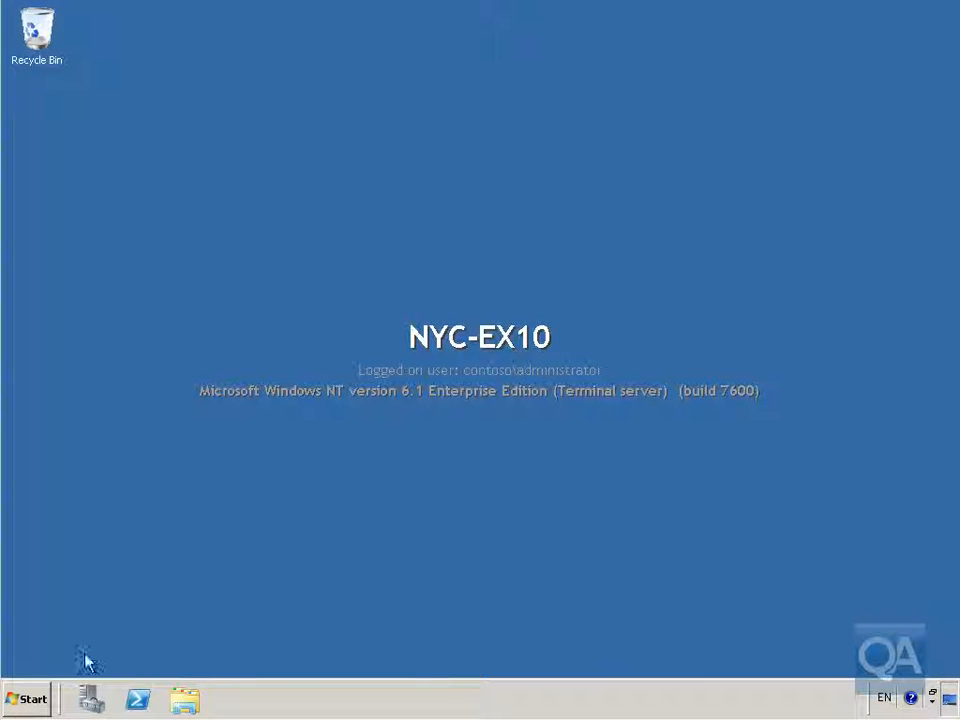
{"action": "left_click", "coordinate": [12, 706]}
{"action": "left_click", "coordinate": [64, 632]}
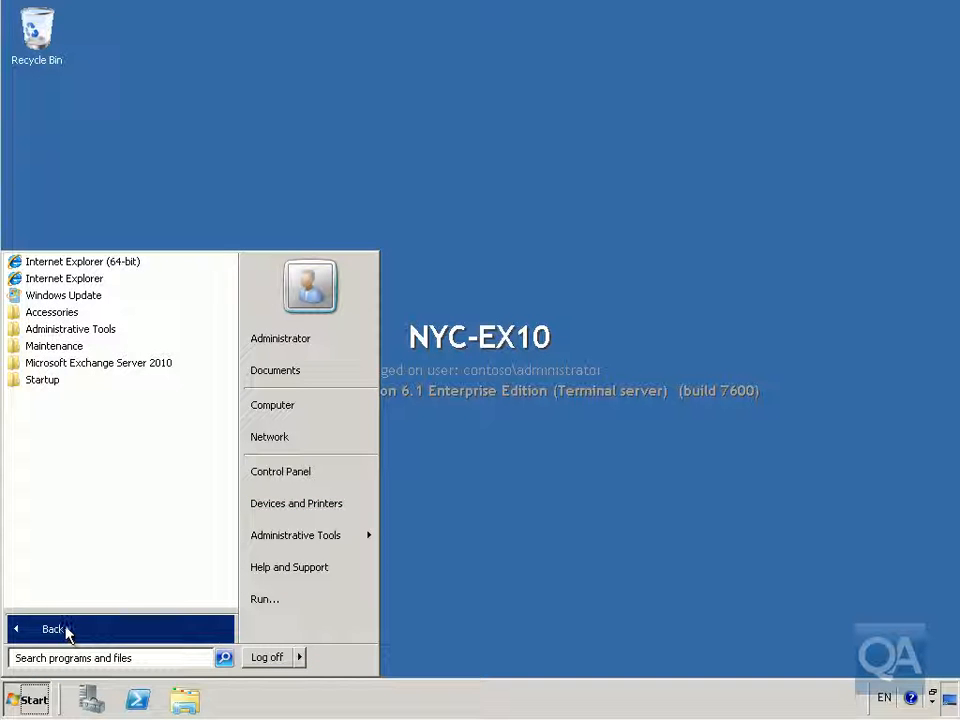
{"action": "left_click", "coordinate": [90, 278]}
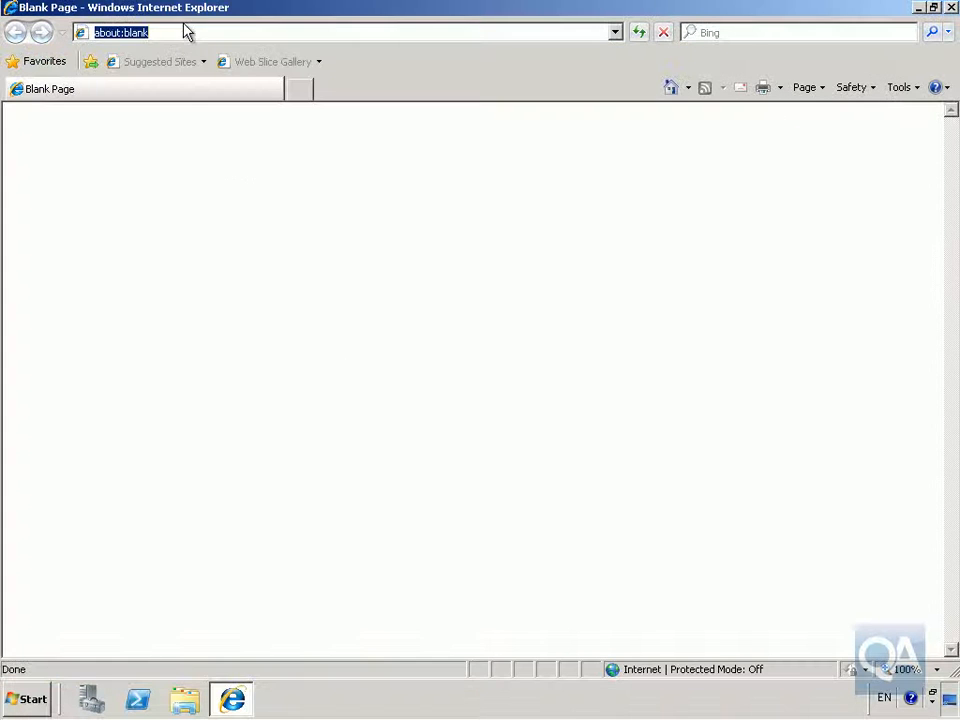
{"action": "type", "text": "https://nyc"}
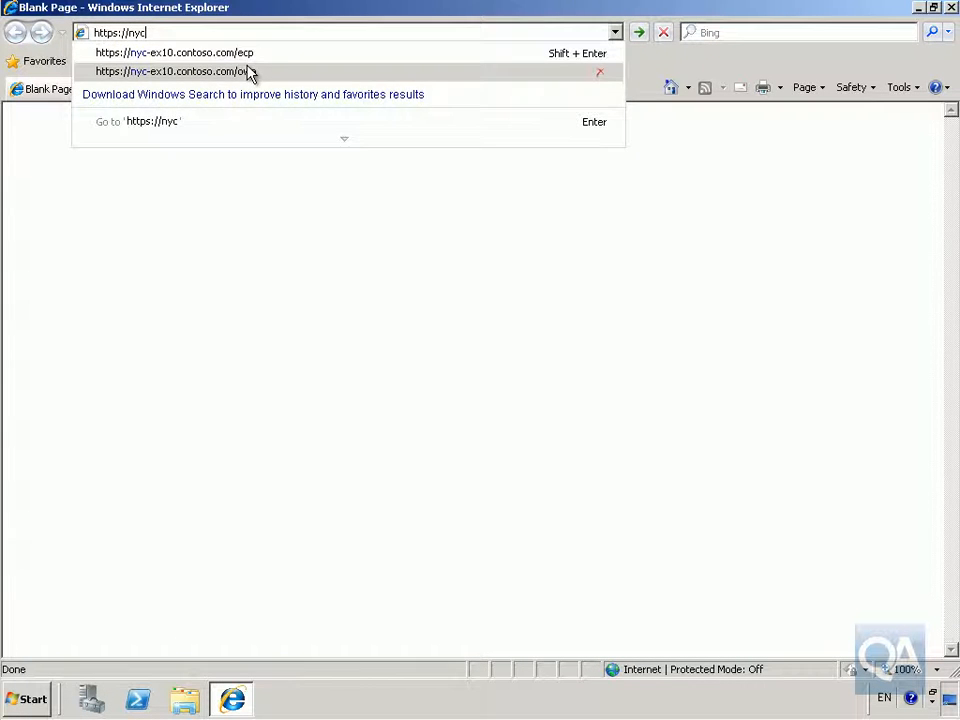
{"action": "left_click", "coordinate": [249, 71]}
Sign in to the Sales group owner's mailbox with the owner's contoso domain user name and account password
{"action": "left_click", "coordinate": [453, 412]}
{"action": "type", "text": "cont"}
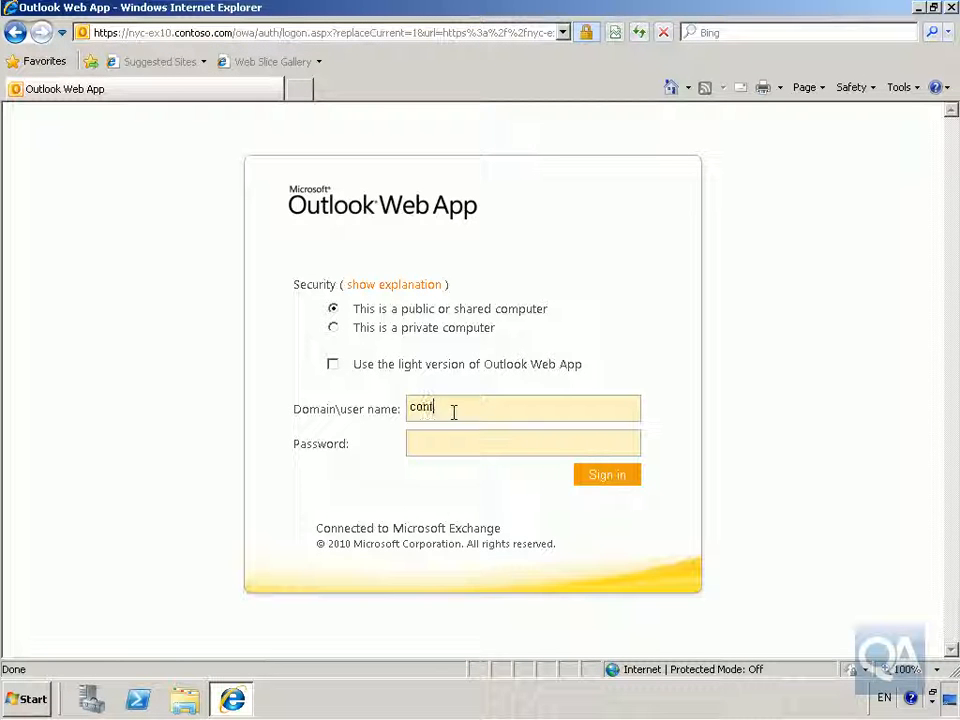
{"action": "type", "text": "oso\\ed"}
{"action": "key", "text": "Tab"}
{"action": "type", "text": "********"}
{"action": "left_click", "coordinate": [610, 476]}
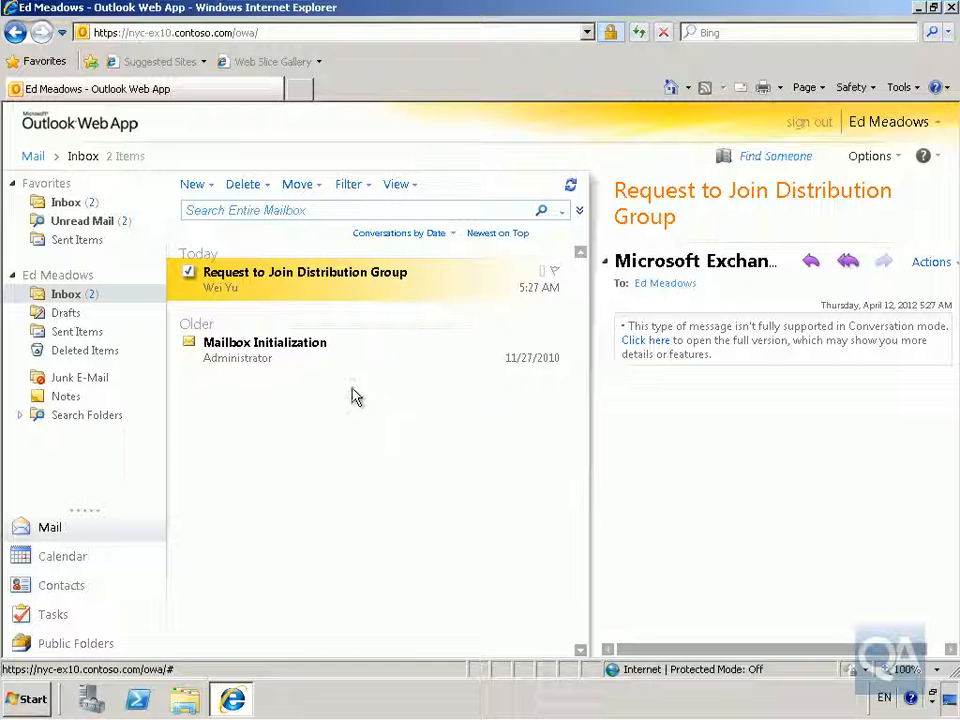
Open the Request to Join Distribution Group message in the Inbox and approve the request
{"action": "double_click", "coordinate": [276, 283]}
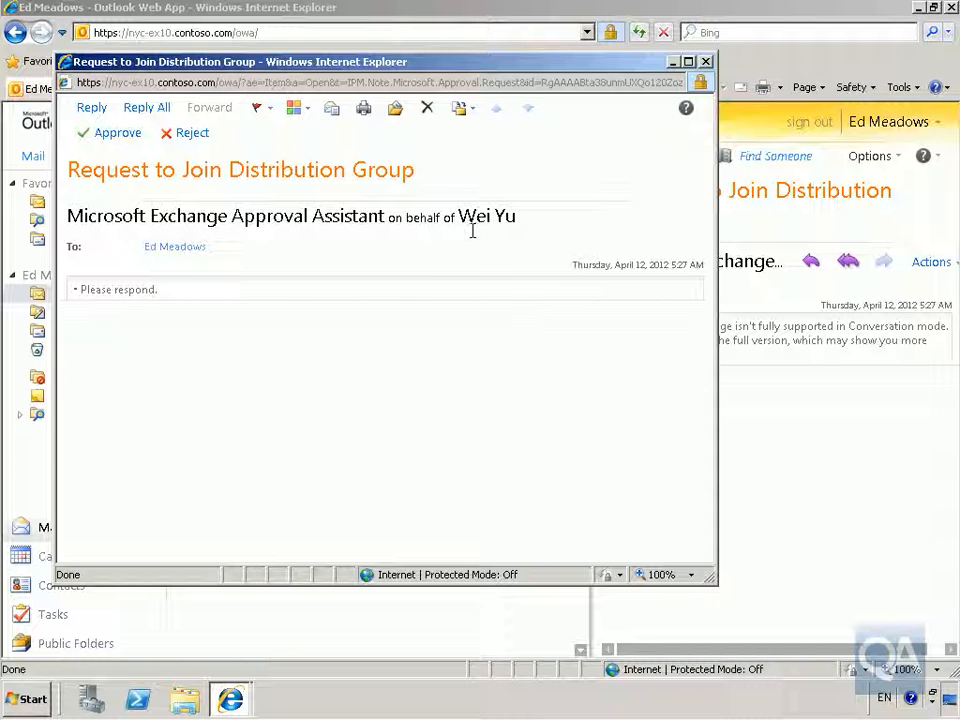
{"action": "left_click", "coordinate": [111, 138]}
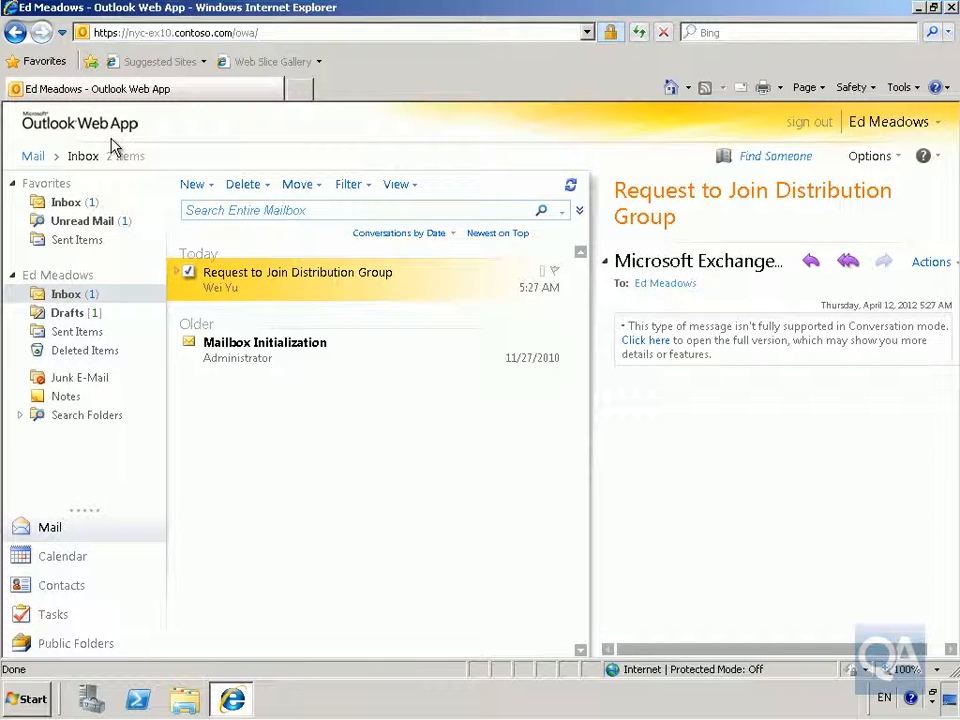